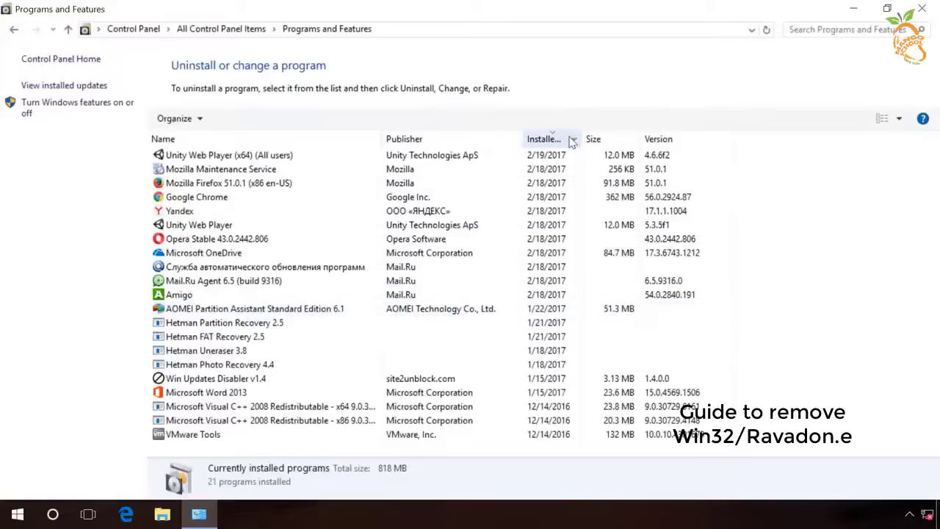
- Sort the program list by install date and uninstall Unity Web Player
click(565, 140)
click(564, 140)
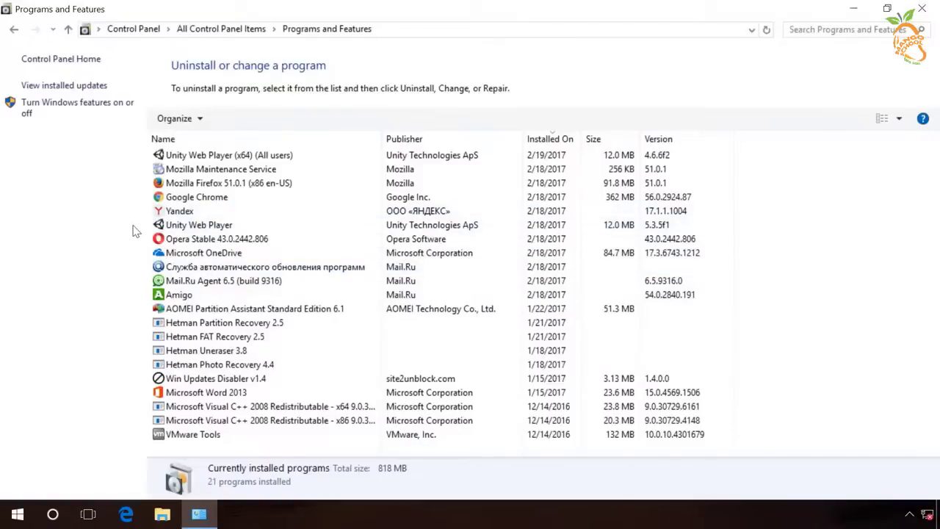
right_click(199, 227)
click(210, 237)
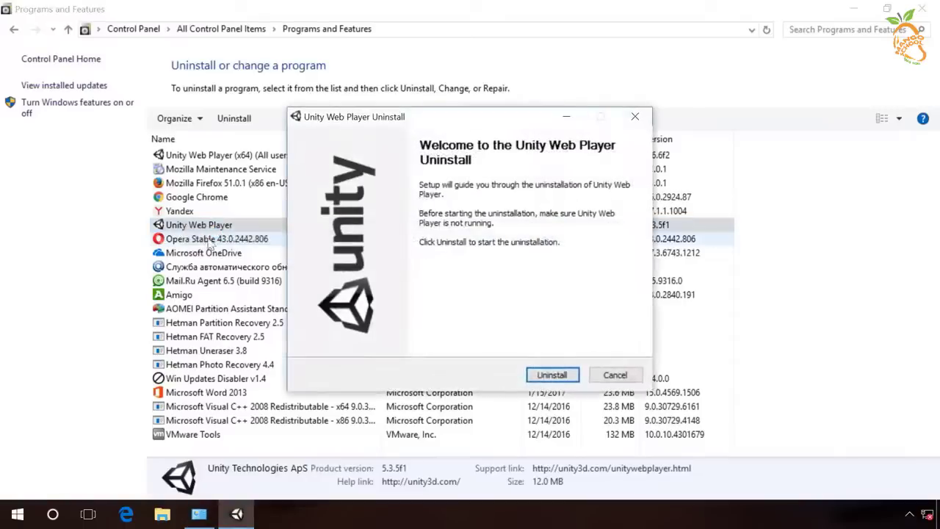
click(540, 375)
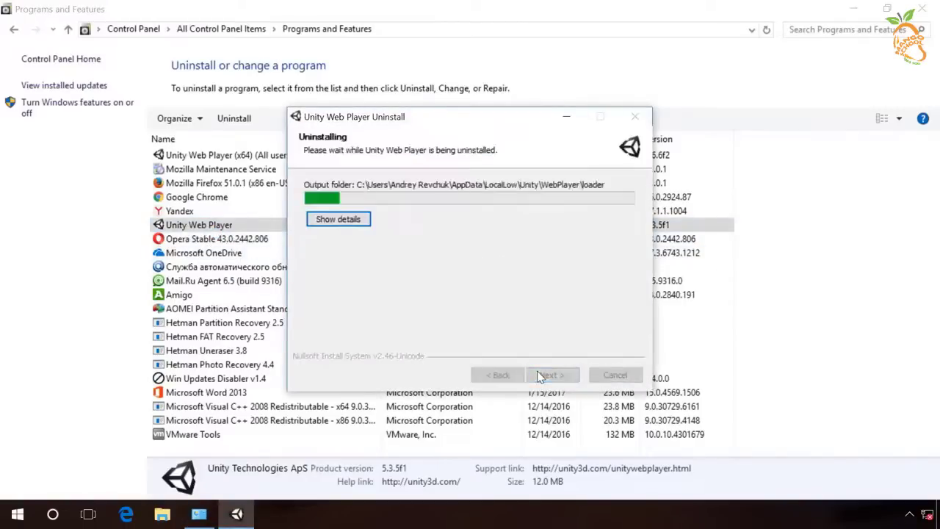
click(537, 376)
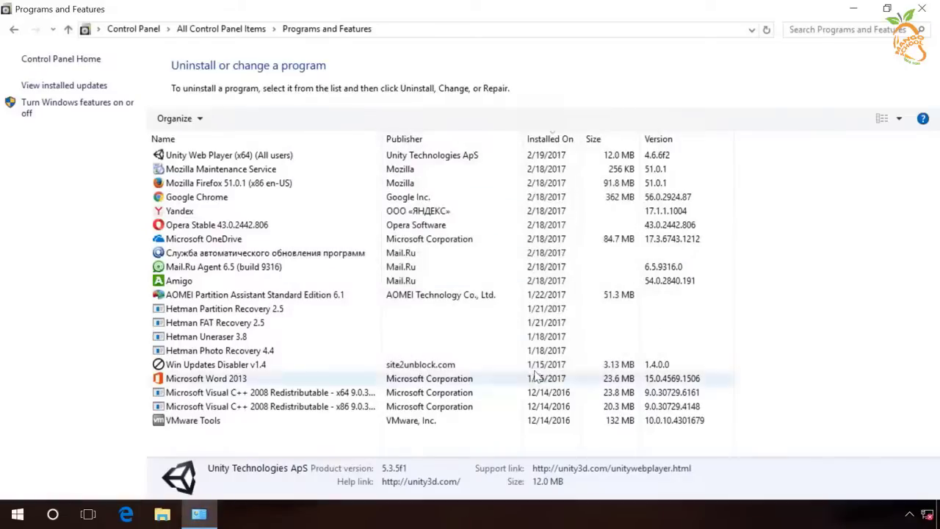
- Uninstall the Mail.Ru automatic program update service
right_click(208, 254)
click(227, 263)
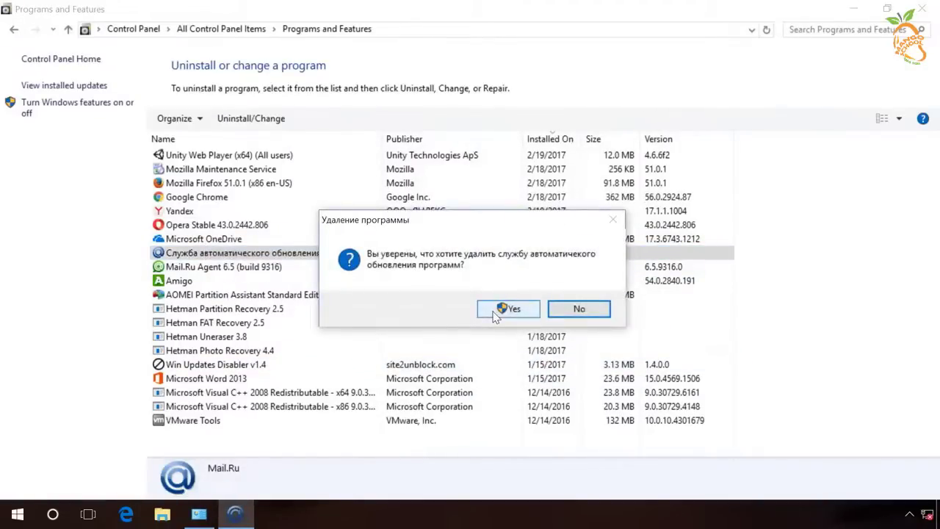
click(496, 313)
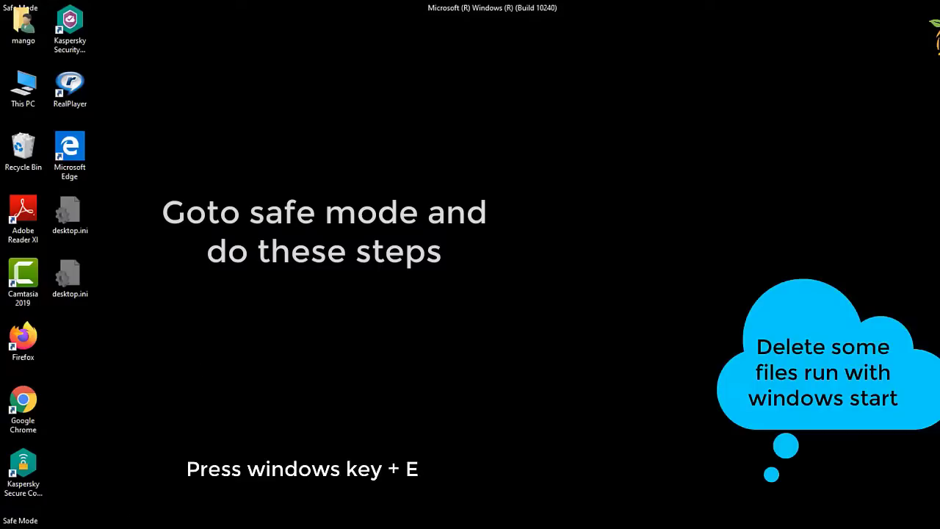
- Open File Explorer and browse to C:\ProgramData\Microsoft
key(super+e)
scroll(139, 316, down, 5)
click(101, 334)
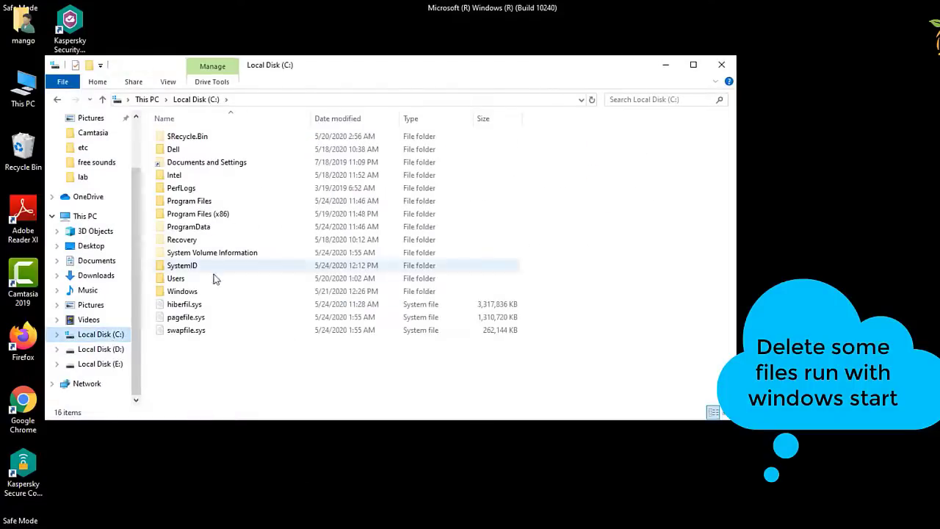
double_click(189, 227)
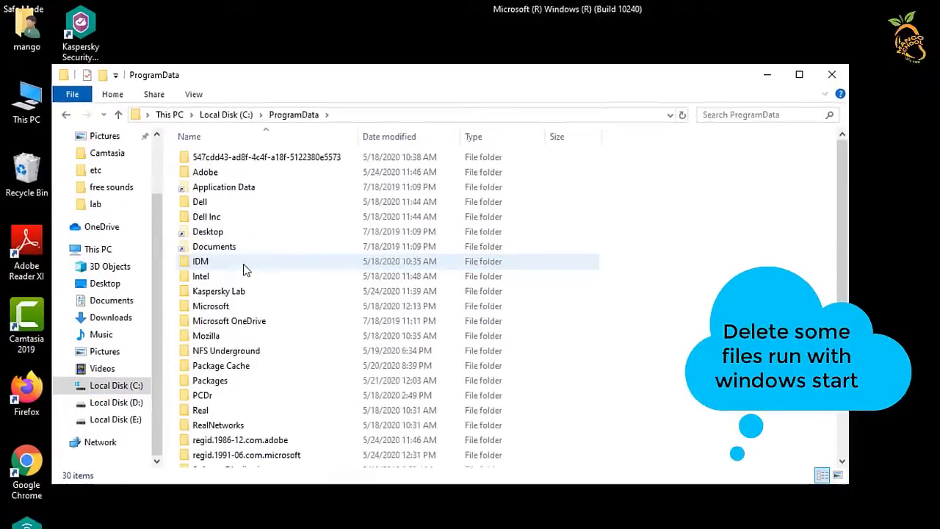
scroll(243, 302, down, 1)
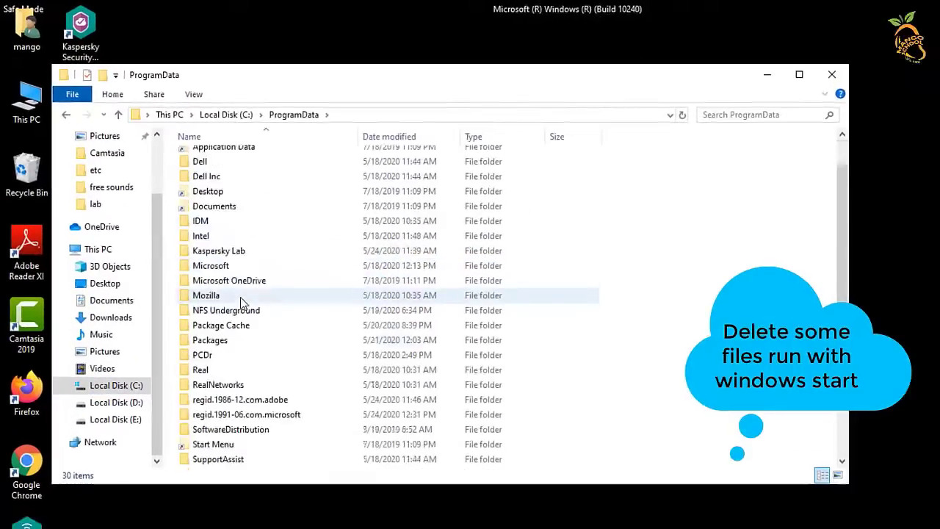
scroll(242, 302, down, 2)
double_click(220, 178)
- In Windows\Start Menu\Programs\Startup, delete tappi.loc and xman6.exe
scroll(228, 309, down, 2)
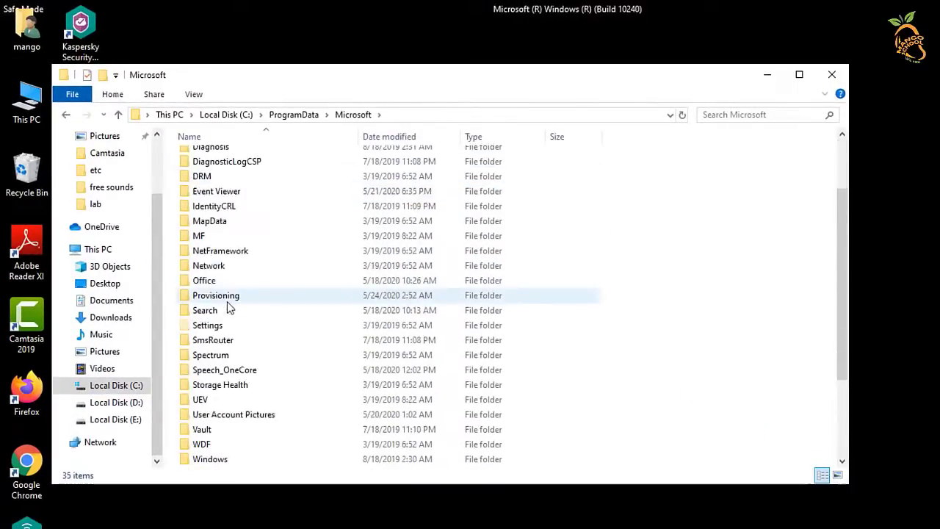
scroll(227, 308, down, 2)
double_click(210, 373)
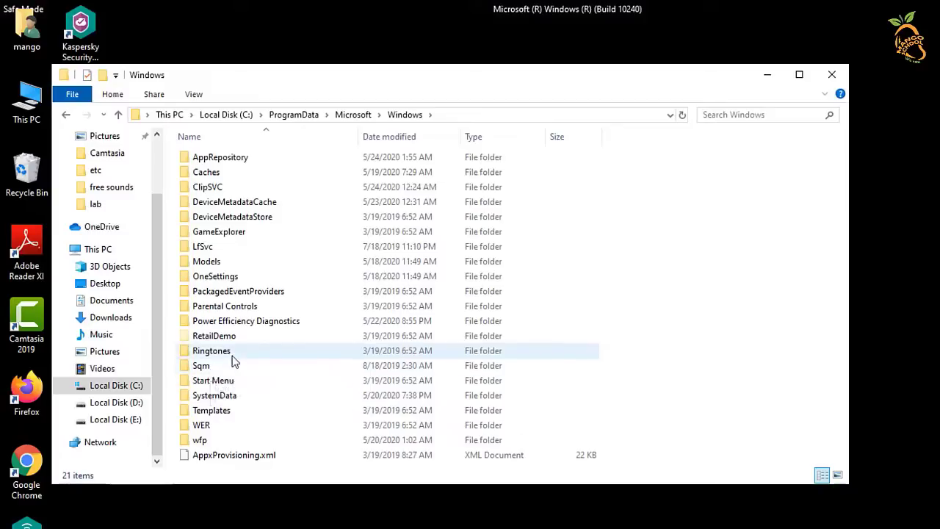
double_click(222, 381)
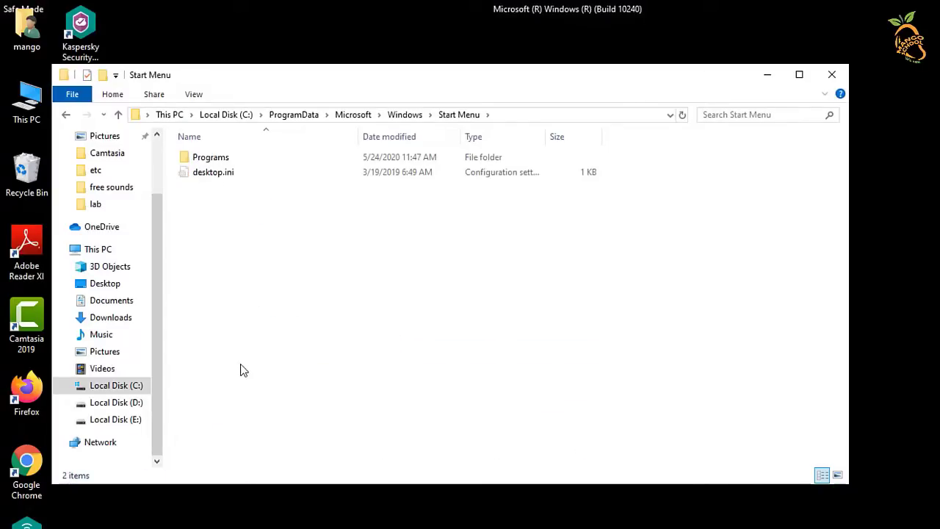
double_click(227, 159)
double_click(216, 294)
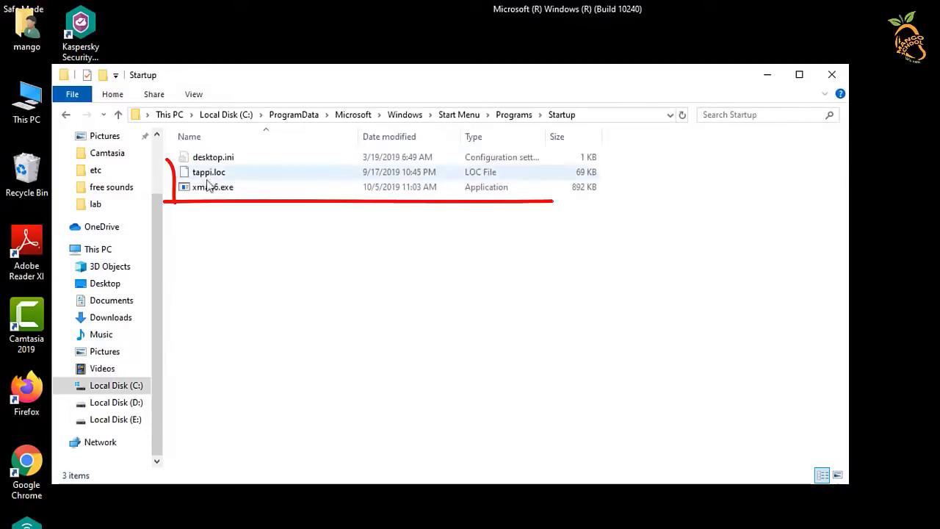
mouse_move(174, 176)
mouse_down()
mouse_move(220, 234)
mouse_move(209, 224)
mouse_up()
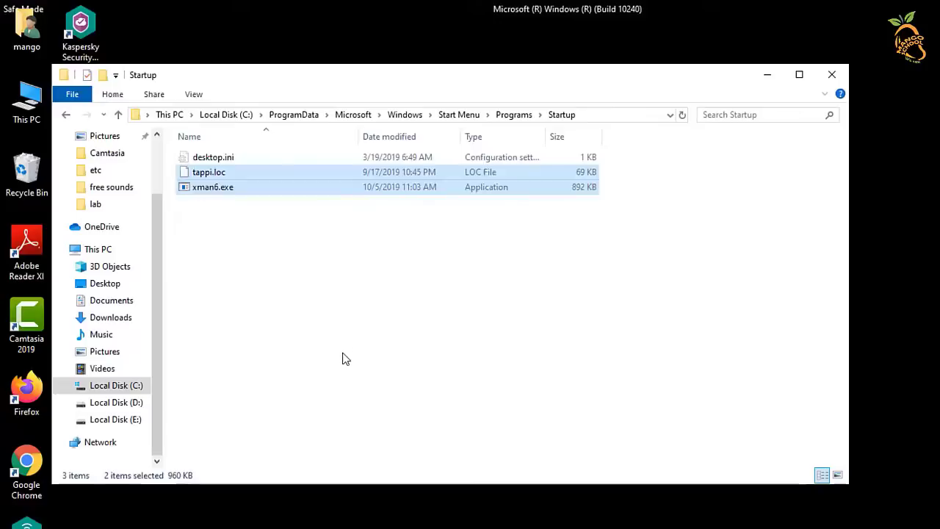
key(Delete)
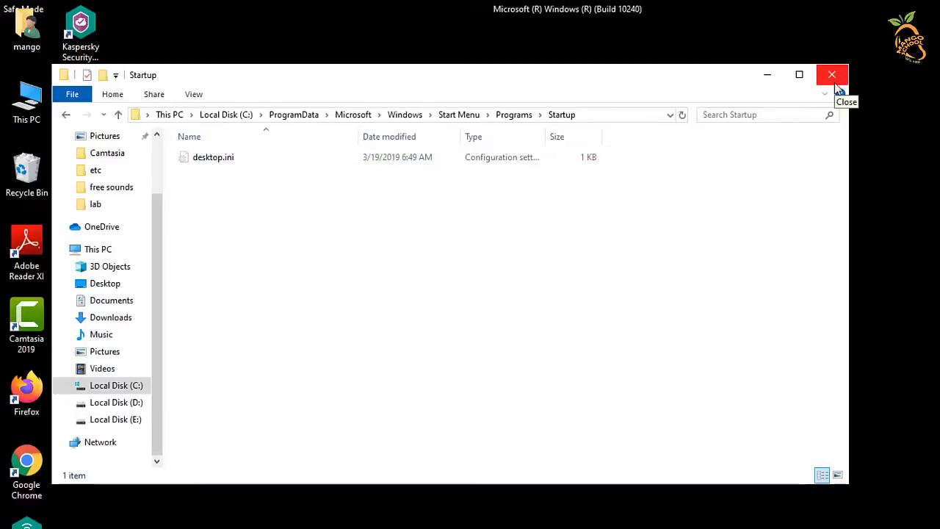
- Browse to the user's AppData\Roaming\Microsoft\Windows\Start Menu\Programs\Startup folder
click(124, 385)
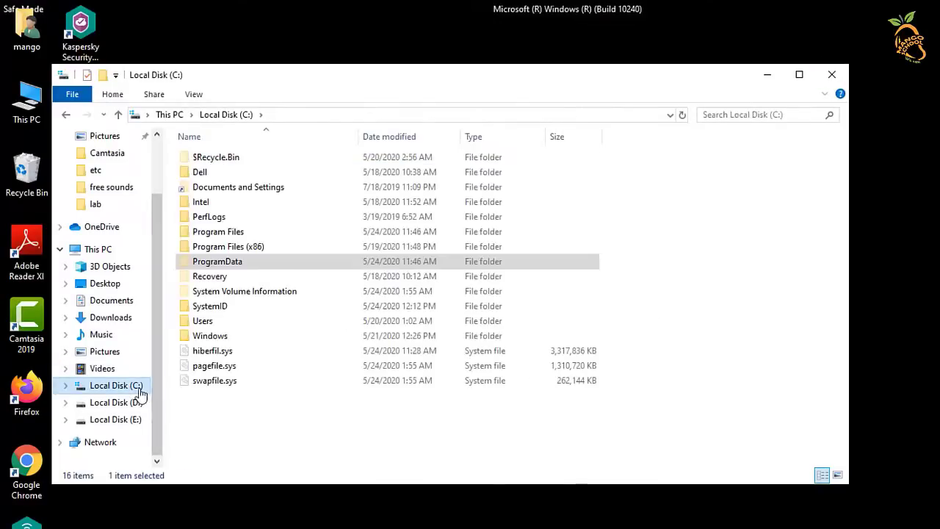
double_click(202, 321)
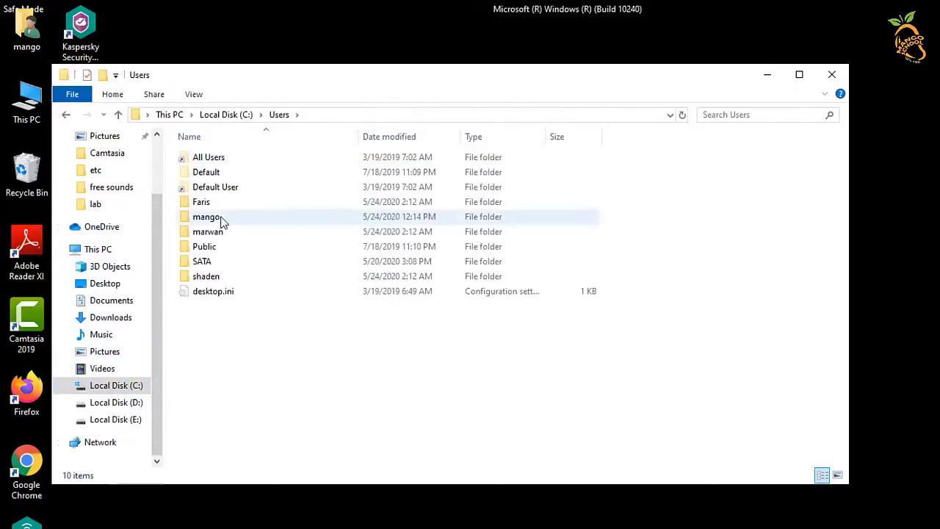
double_click(223, 219)
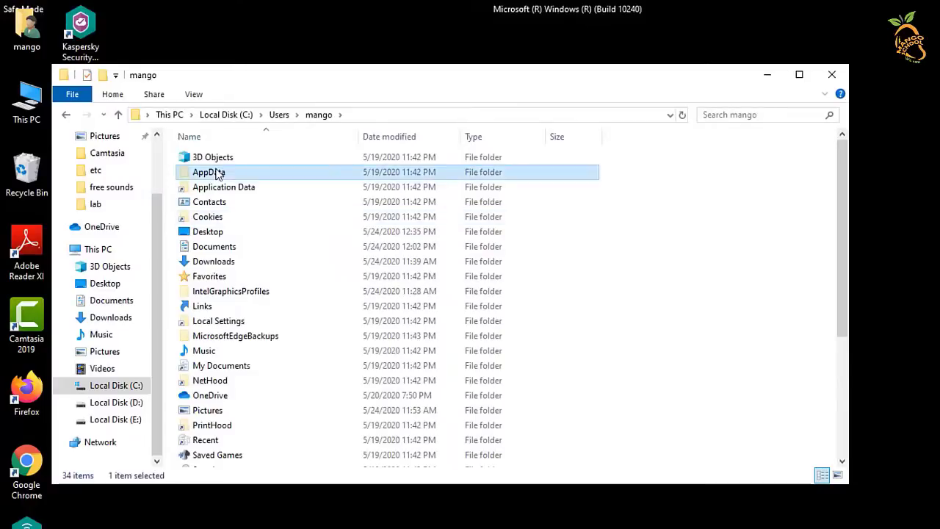
double_click(217, 174)
double_click(220, 188)
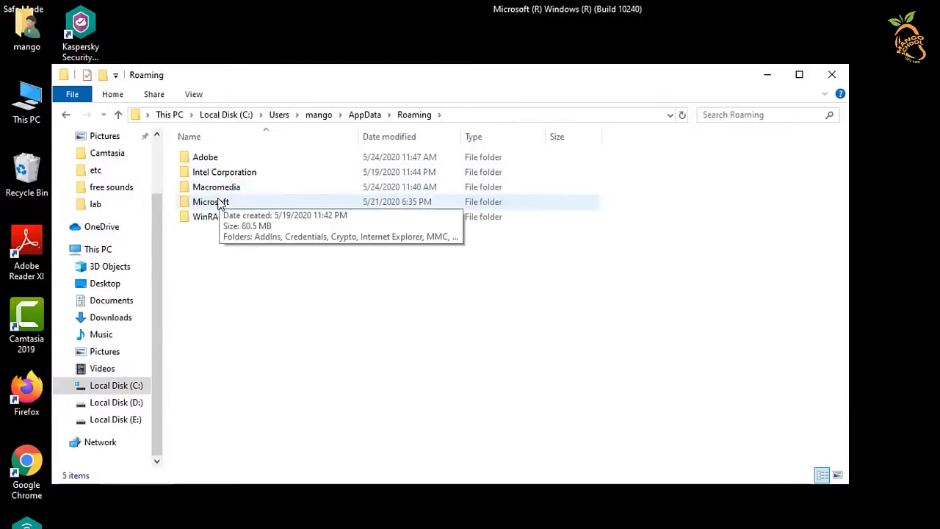
double_click(225, 202)
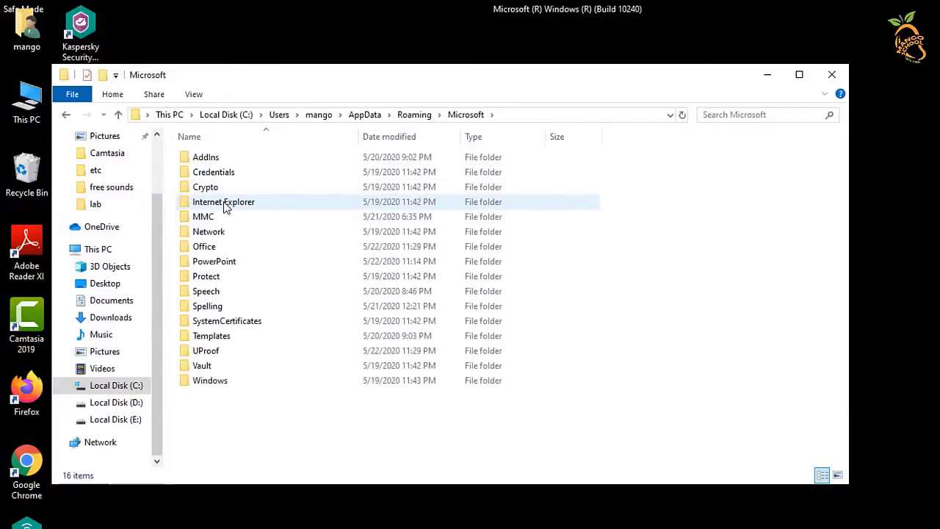
double_click(212, 379)
double_click(220, 262)
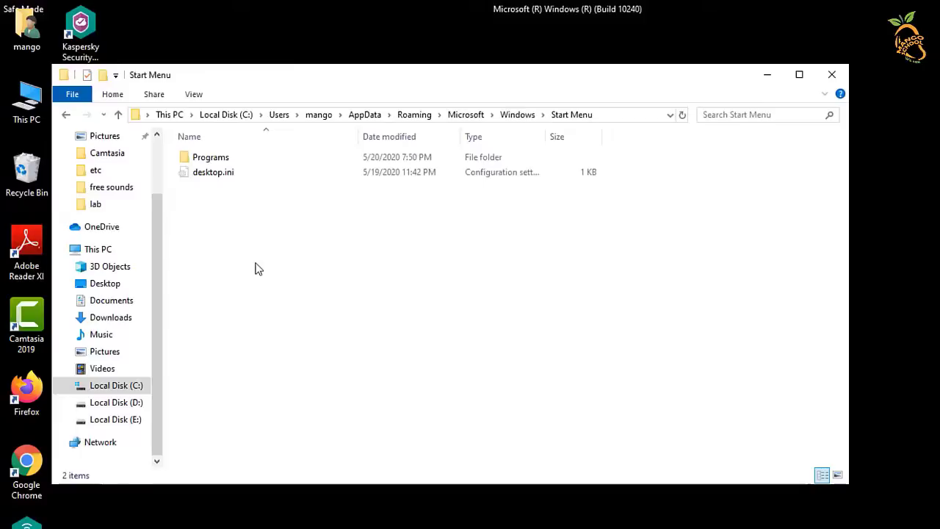
double_click(213, 157)
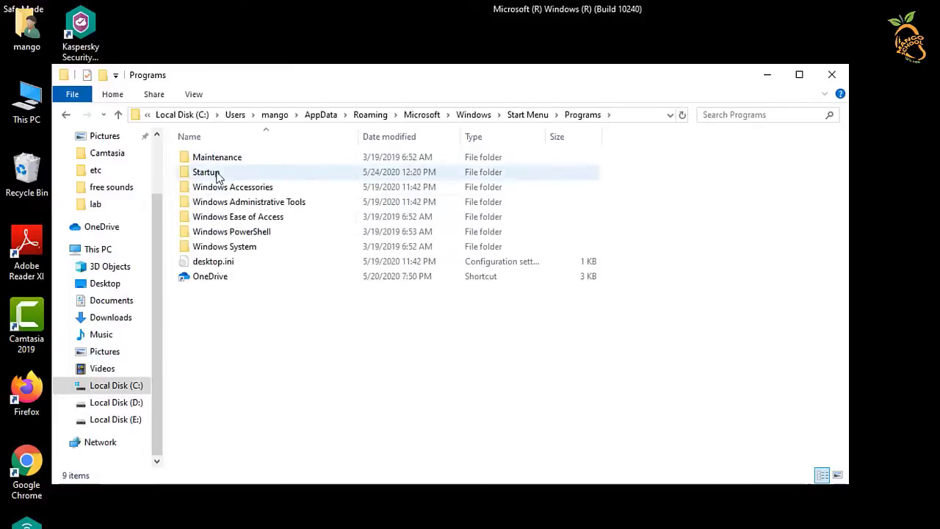
double_click(219, 172)
- Select 543654ttgd.exe, delself.bat, encrypt.pdb and rdpclip.exe and bring up their context menu
click(219, 159)
click(224, 172)
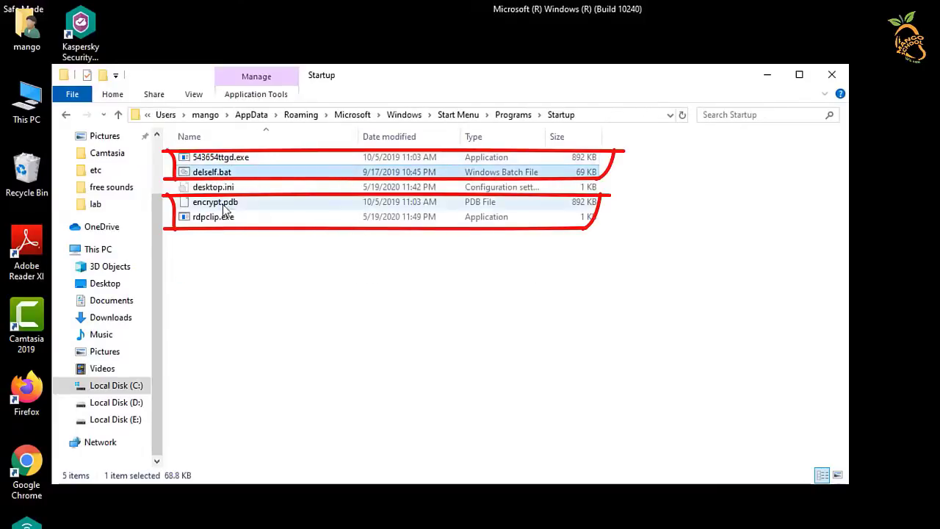
click(222, 201)
click(222, 220)
drag(233, 258, 212, 204)
ctrl+click(212, 172)
ctrl+click(221, 158)
right_click(245, 218)
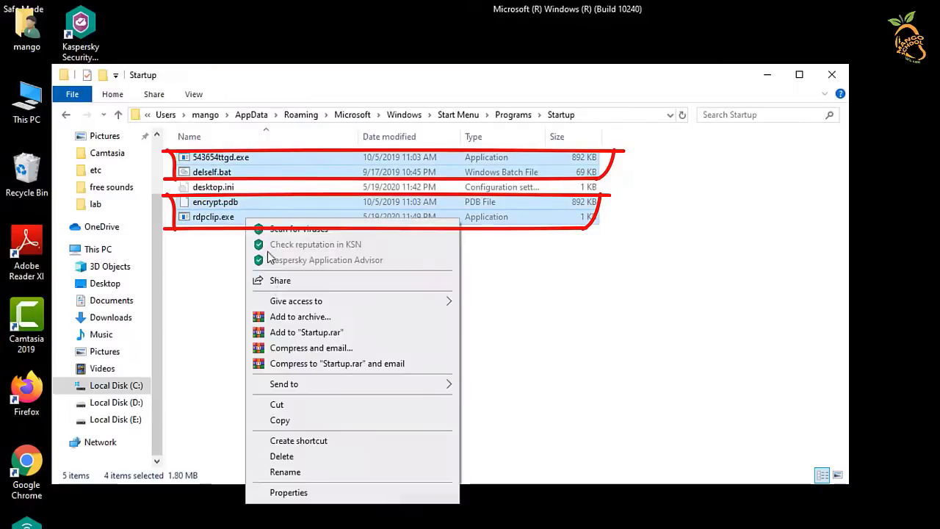
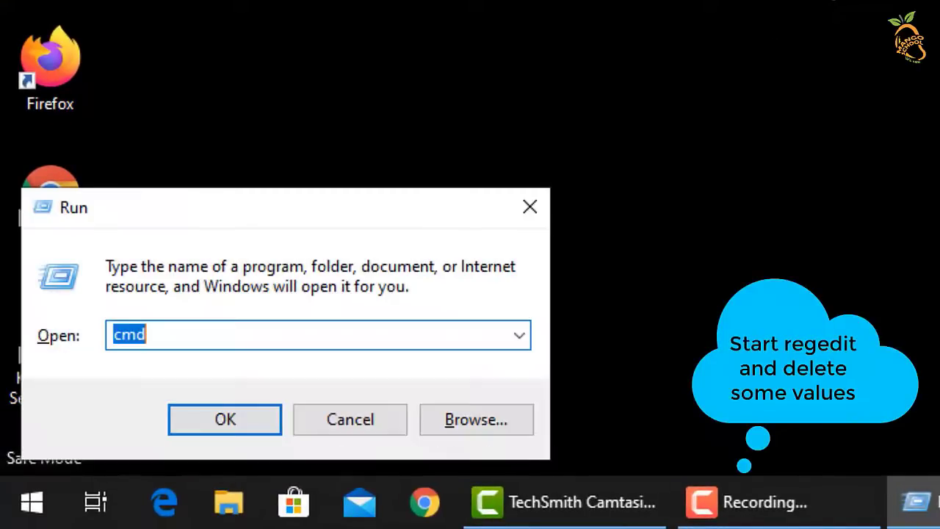
- Launch the Registry Editor by running regedit from the Run box
text(regedit)
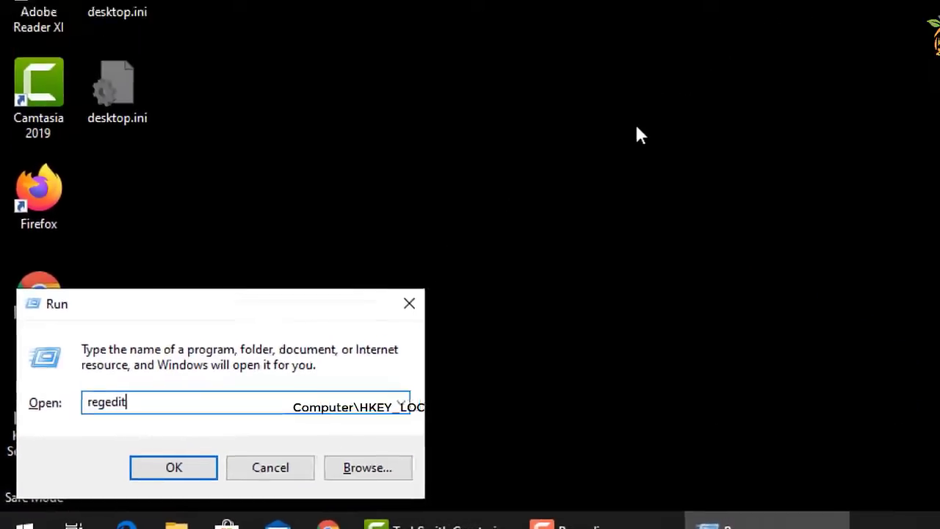
key(Return)
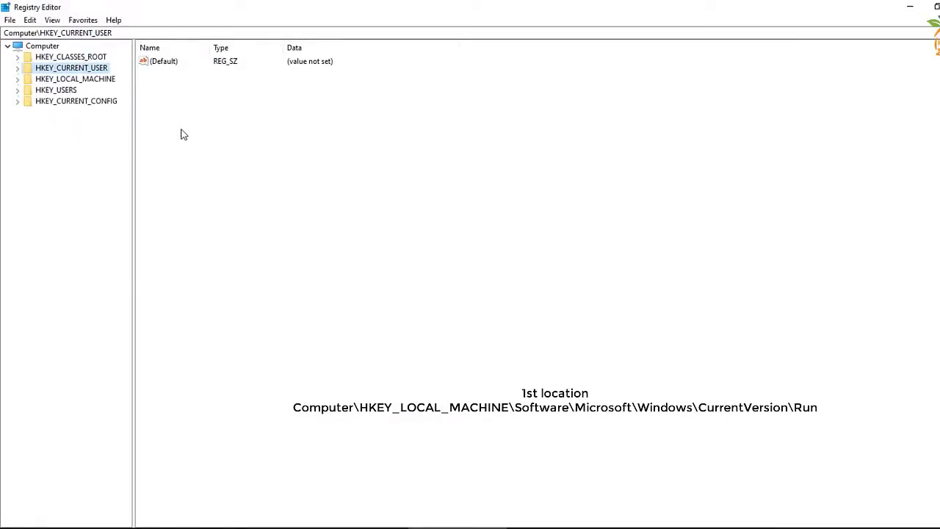
- Expand HKEY_LOCAL_MACHINE, then SOFTWARE, then Microsoft in the key tree
double_click(84, 80)
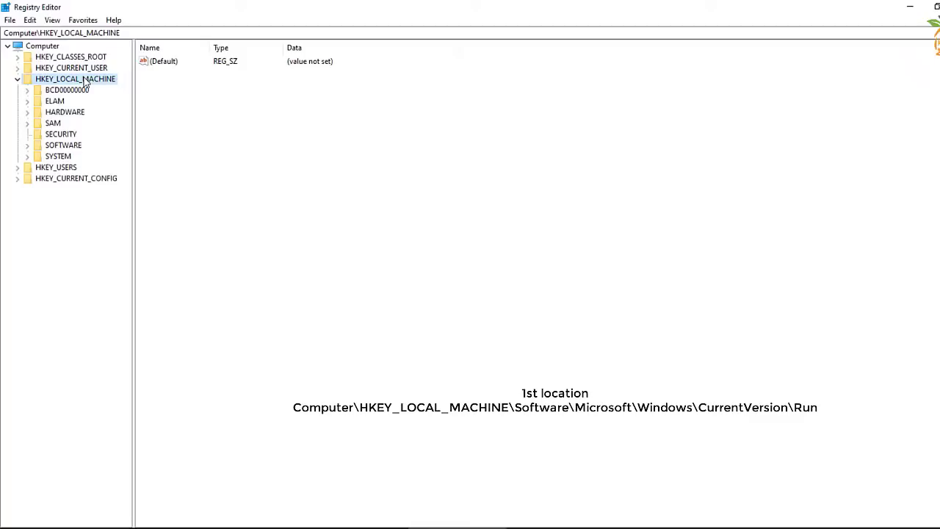
click(67, 146)
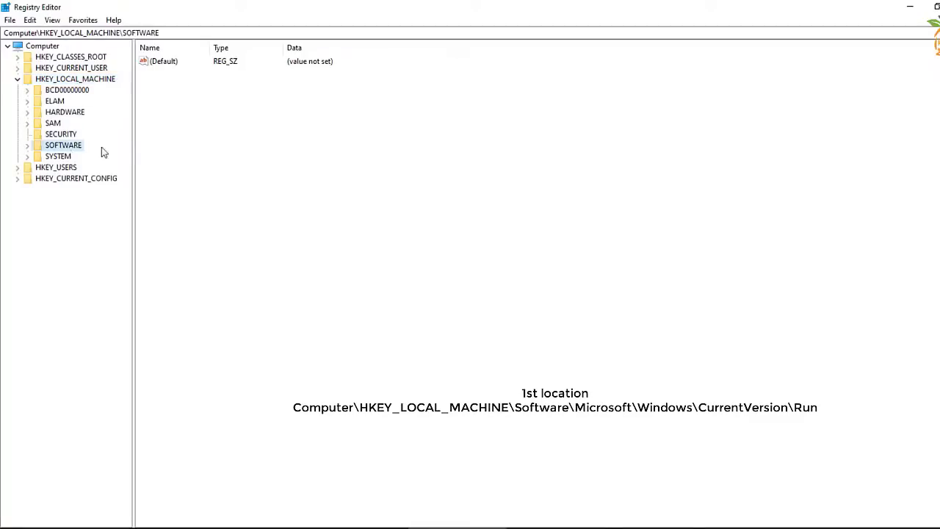
double_click(62, 146)
scroll(92, 198, down, 2)
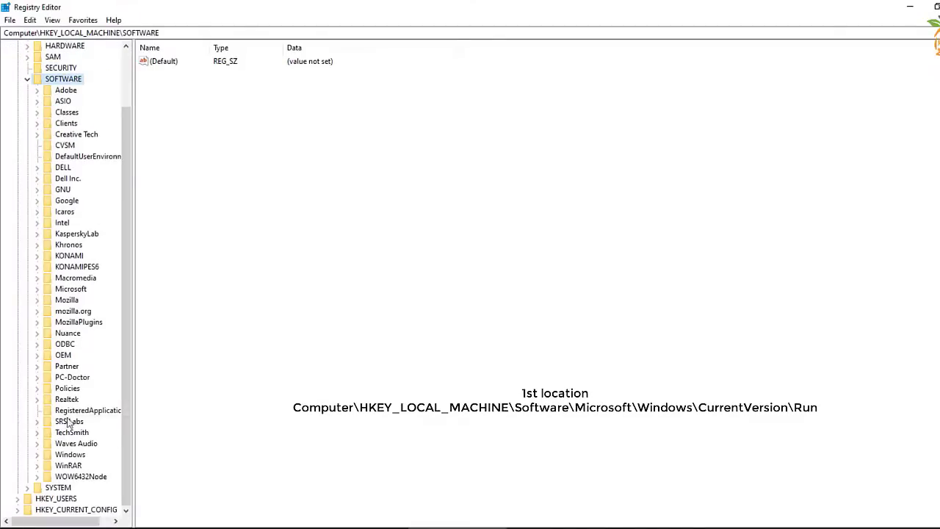
click(70, 289)
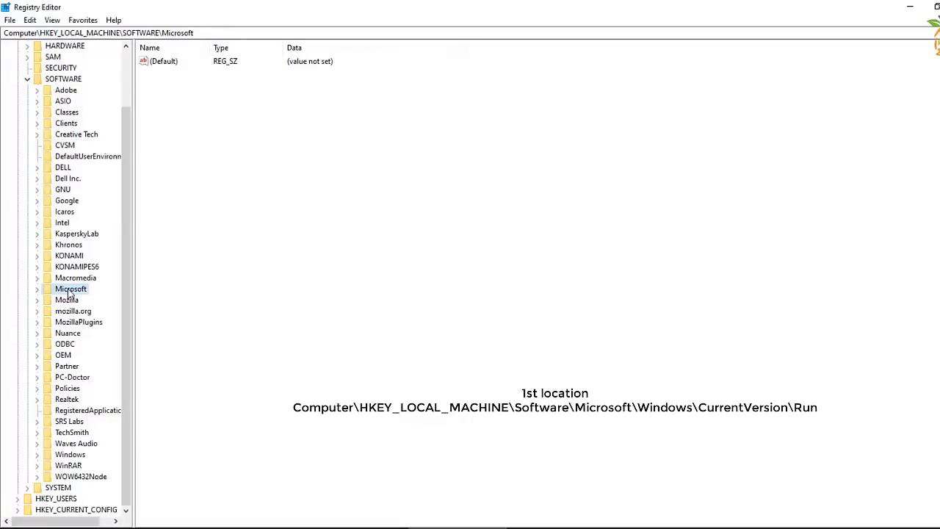
double_click(68, 291)
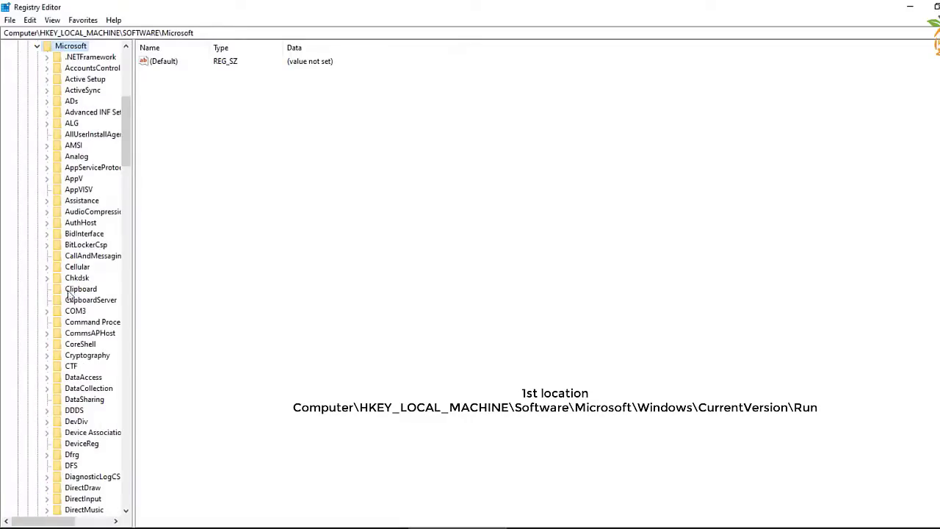
- Expand Windows and CurrentVersion, widen the tree pane, and select the Run key
scroll(68, 303, down, 13)
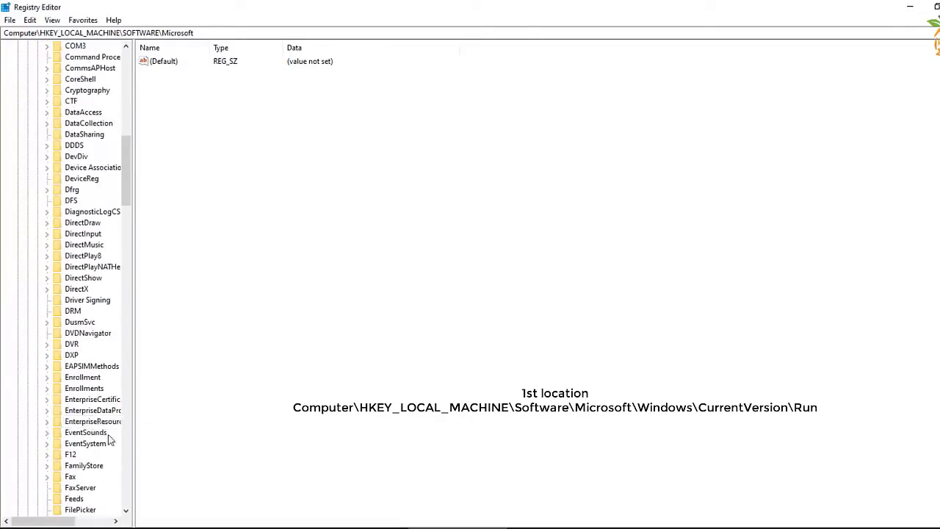
scroll(110, 440, down, 20)
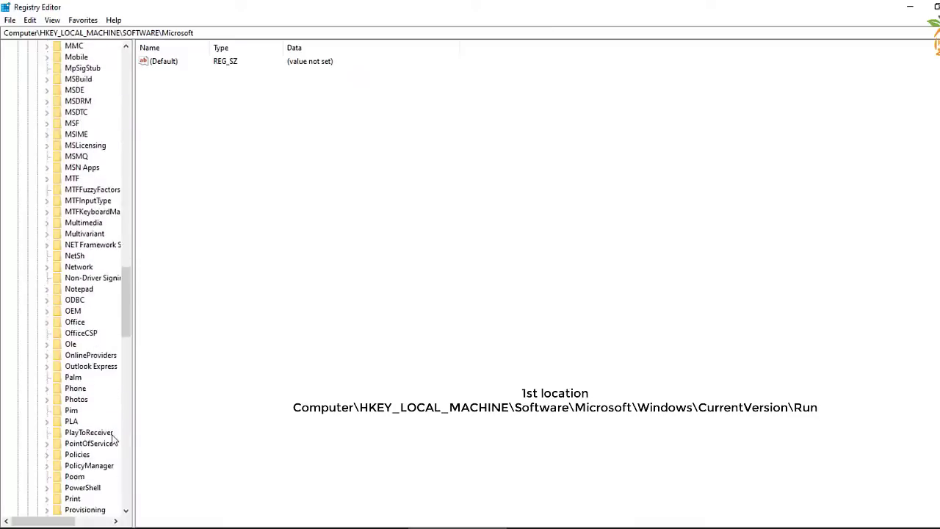
scroll(114, 440, down, 20)
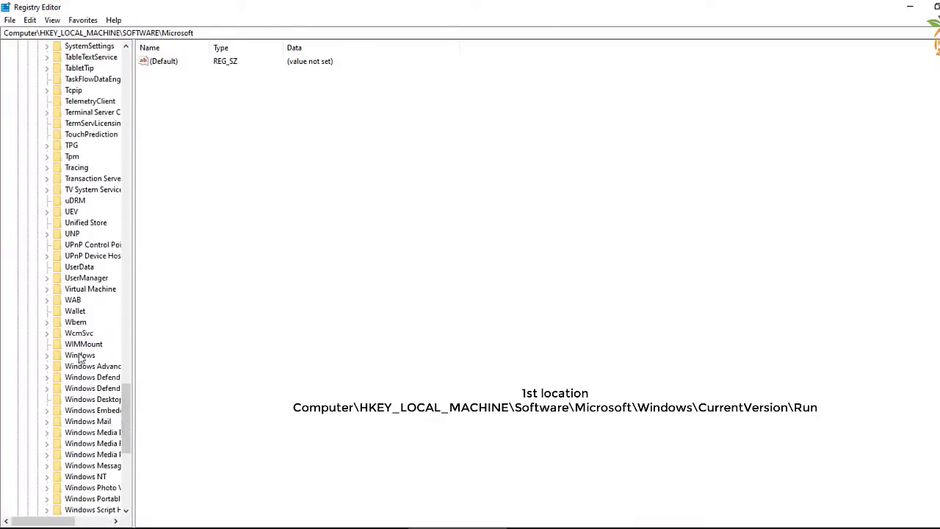
double_click(80, 356)
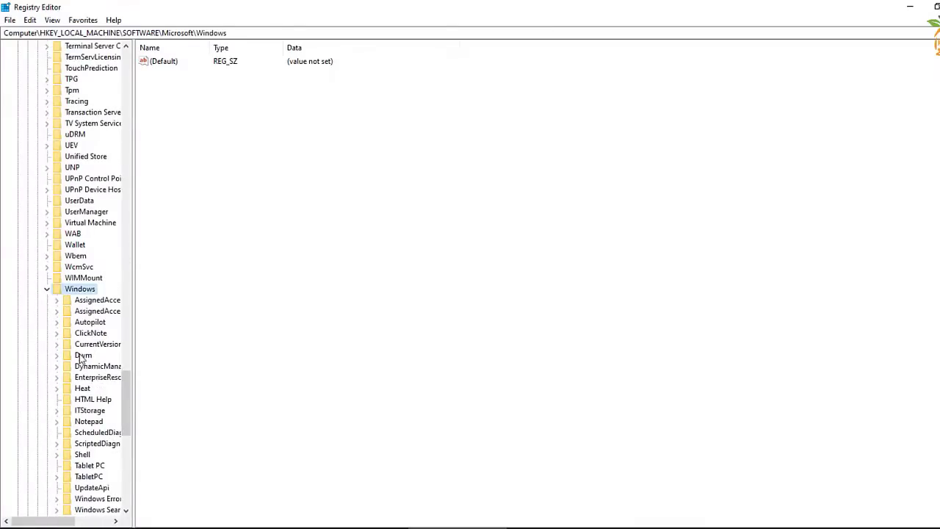
scroll(81, 357, down, 1)
click(100, 311)
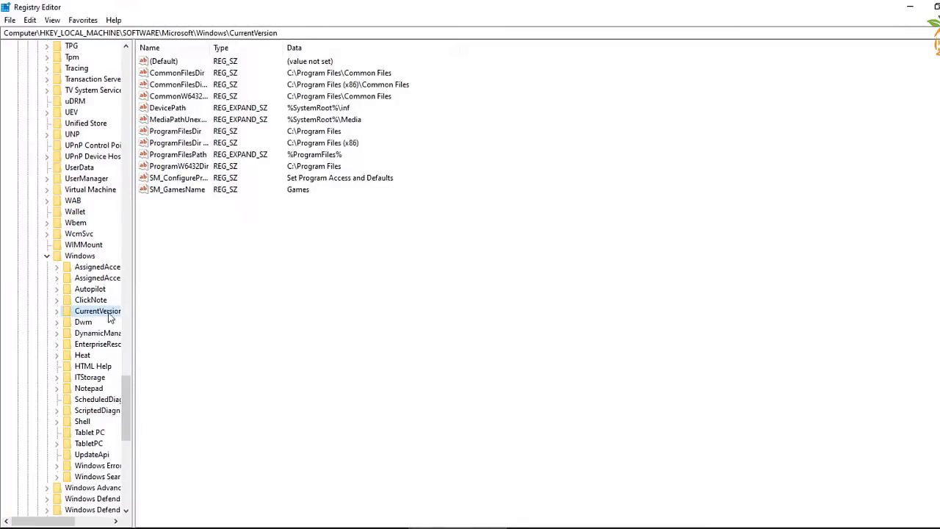
double_click(108, 313)
scroll(108, 312, down, 4)
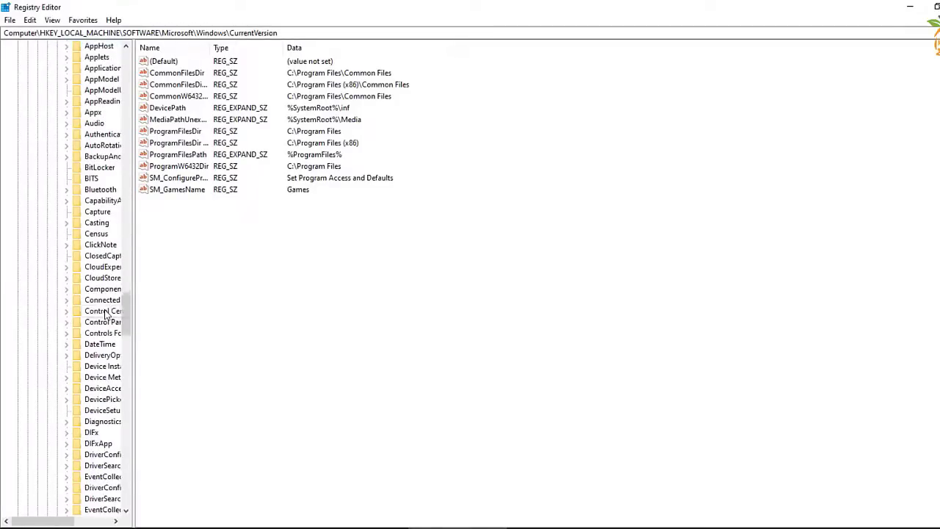
drag(134, 322, 299, 323)
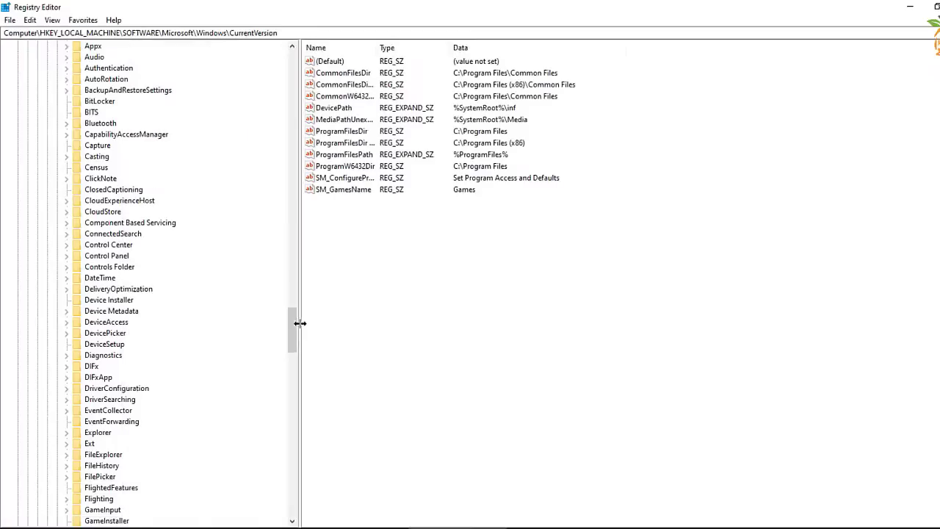
scroll(155, 377, down, 17)
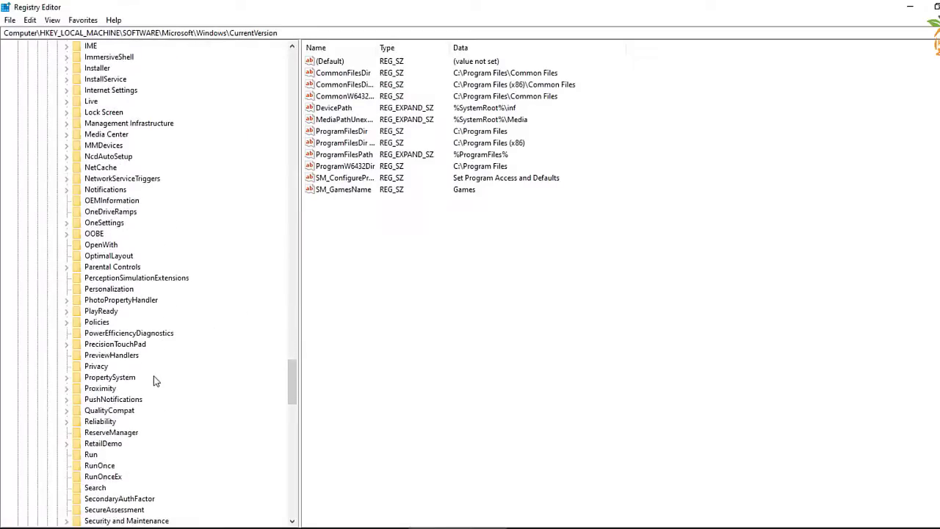
click(91, 455)
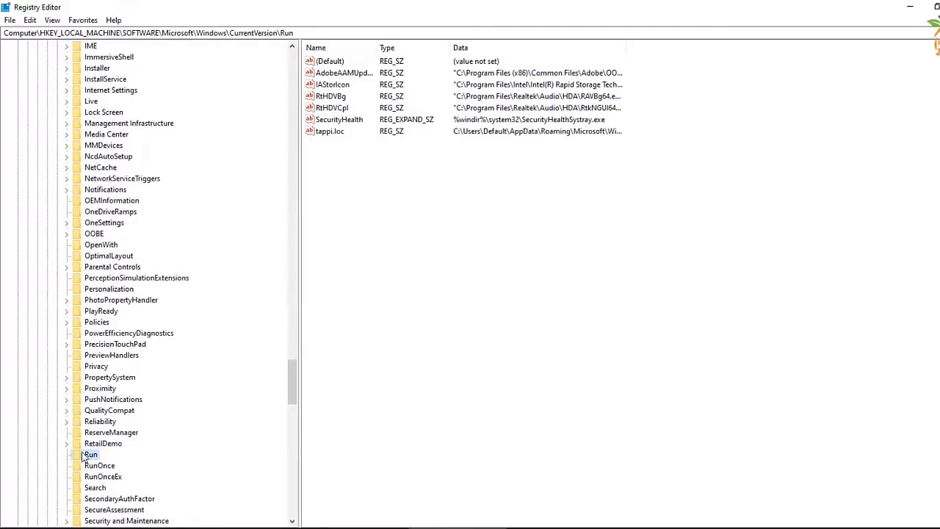
- Delete the tappi.loc value from the local machine Run key and collapse the tree
click(330, 132)
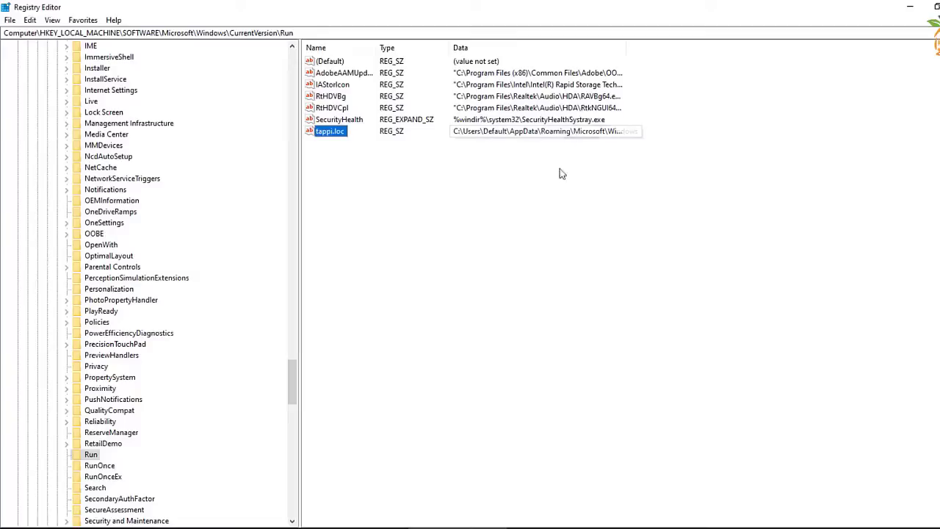
right_click(328, 132)
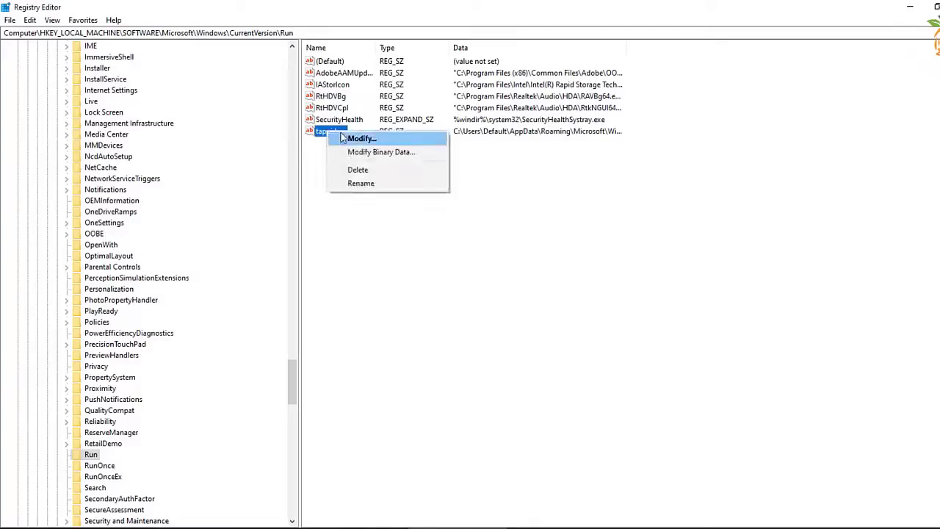
click(352, 169)
click(577, 271)
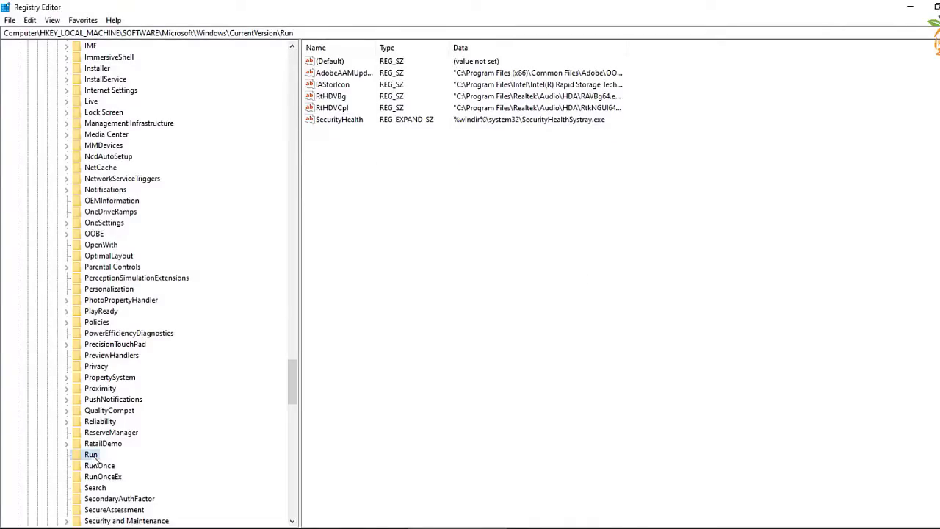
key(Left)
key(Left)
key(Left)
key(Left)
key(Left)
key(Left)
key(Left)
key(Left)
key(Left)
key(Left)
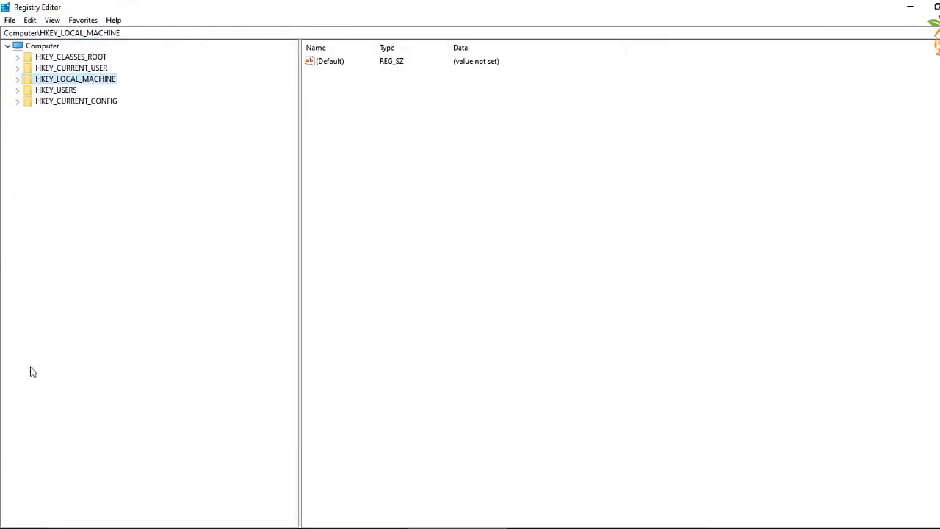
- Navigate to HKEY_CURRENT_USER\Software\Microsoft\Windows\CurrentVersion\Run to list its startup values
double_click(71, 68)
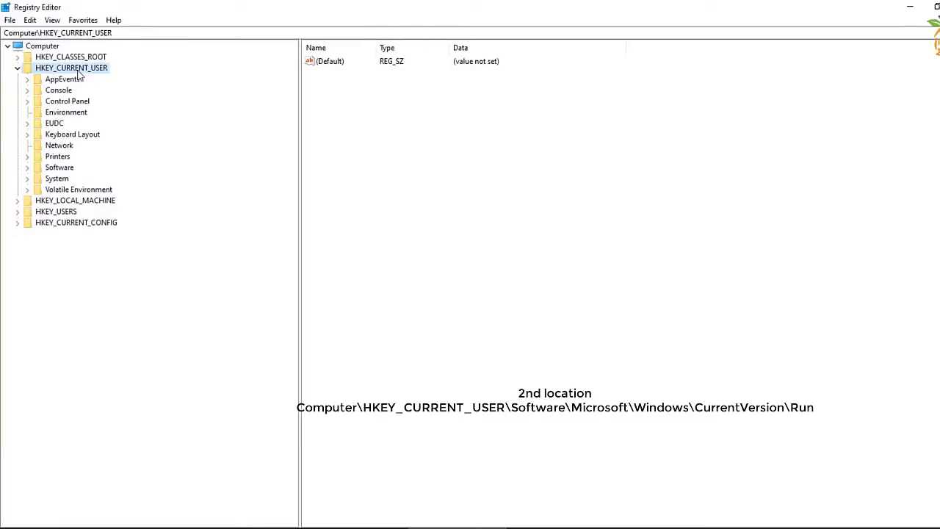
double_click(59, 167)
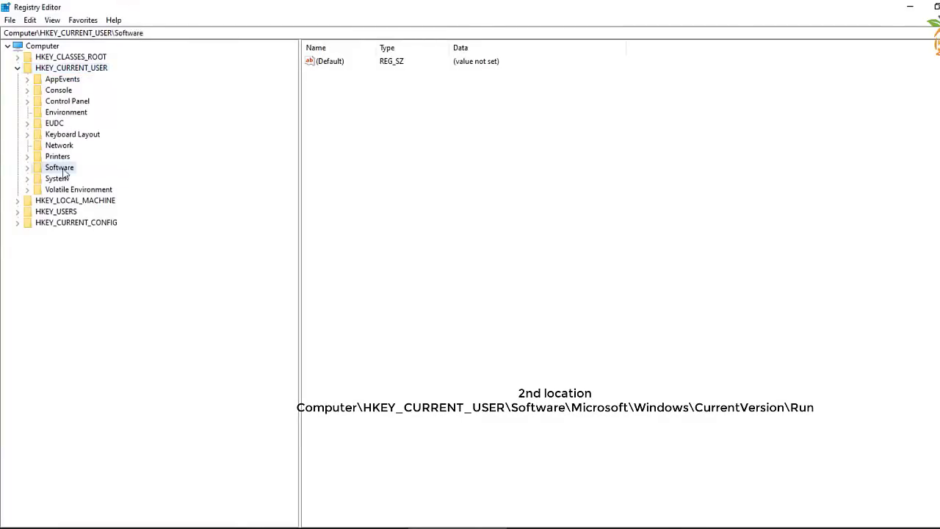
double_click(72, 279)
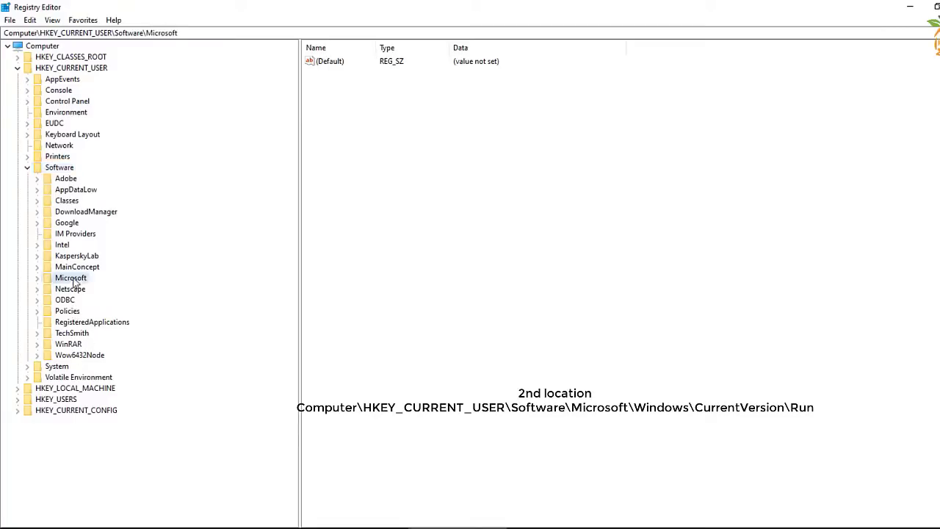
scroll(101, 289, down, 11)
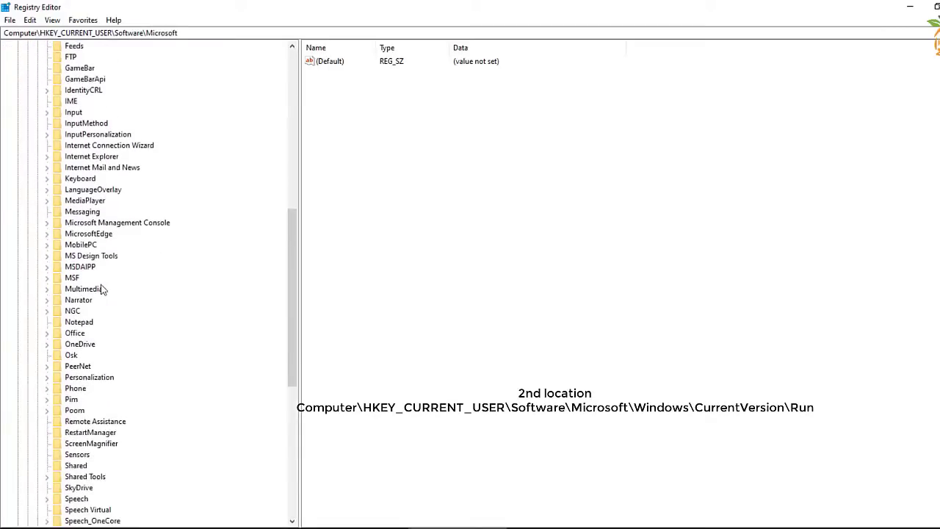
scroll(102, 289, down, 3)
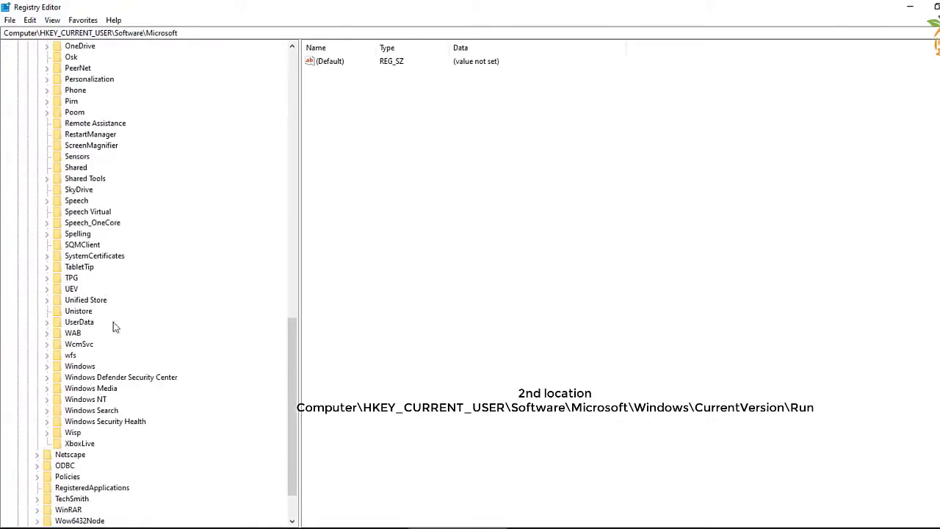
double_click(94, 367)
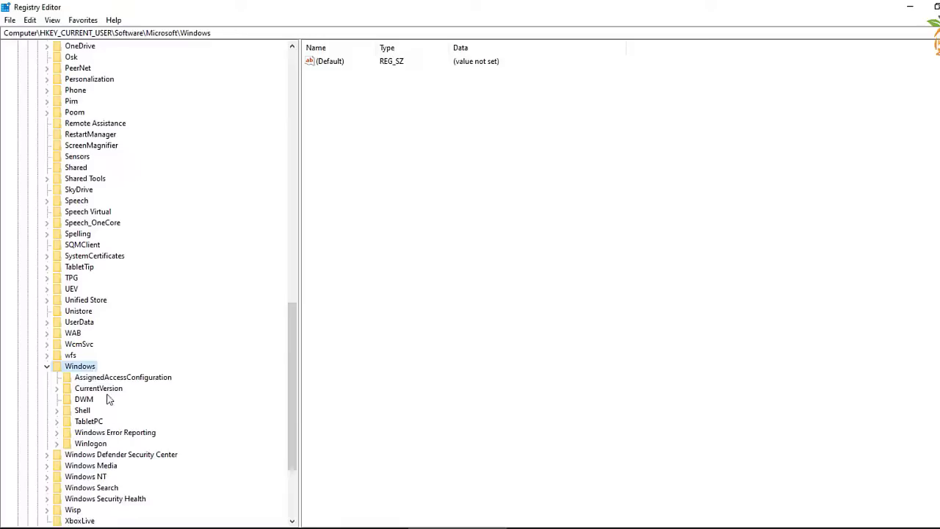
click(111, 390)
double_click(97, 390)
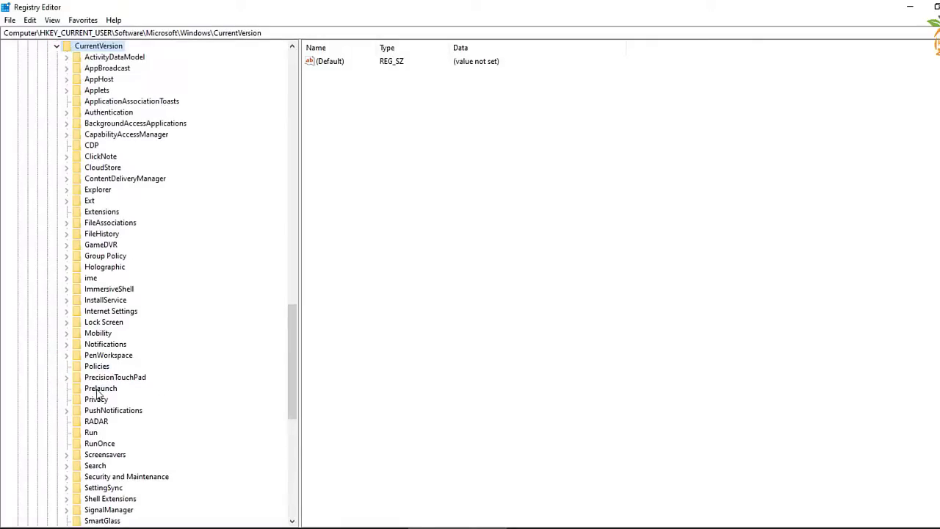
scroll(93, 307, down, 7)
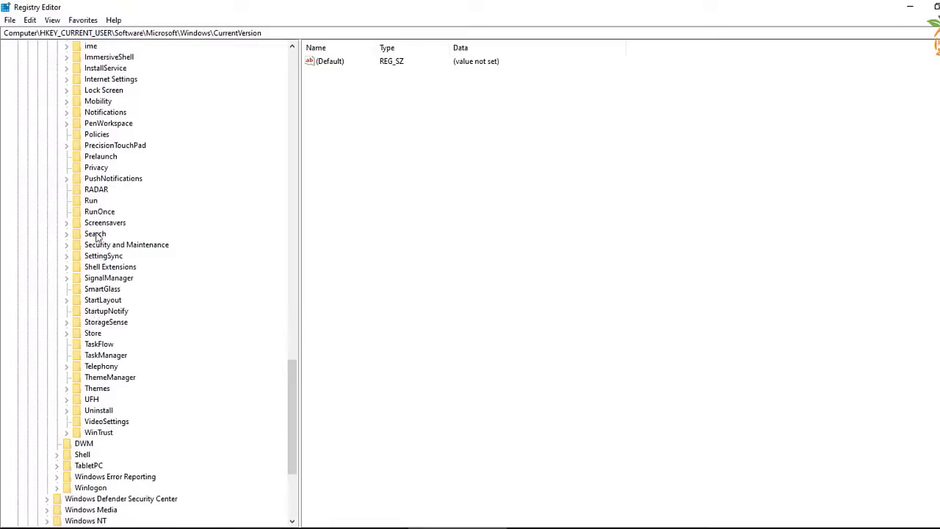
click(91, 200)
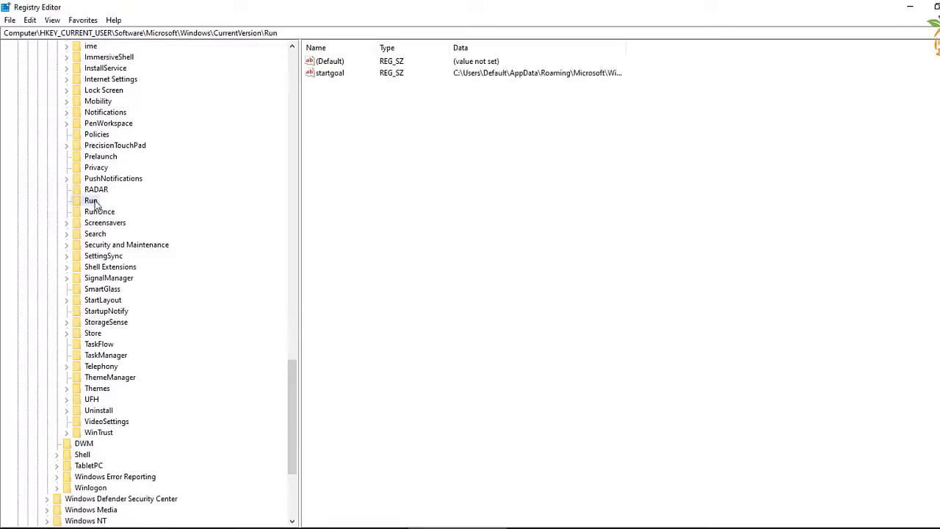
- Delete the startgoal value from the current user's Run key, confirming with Yes
click(335, 75)
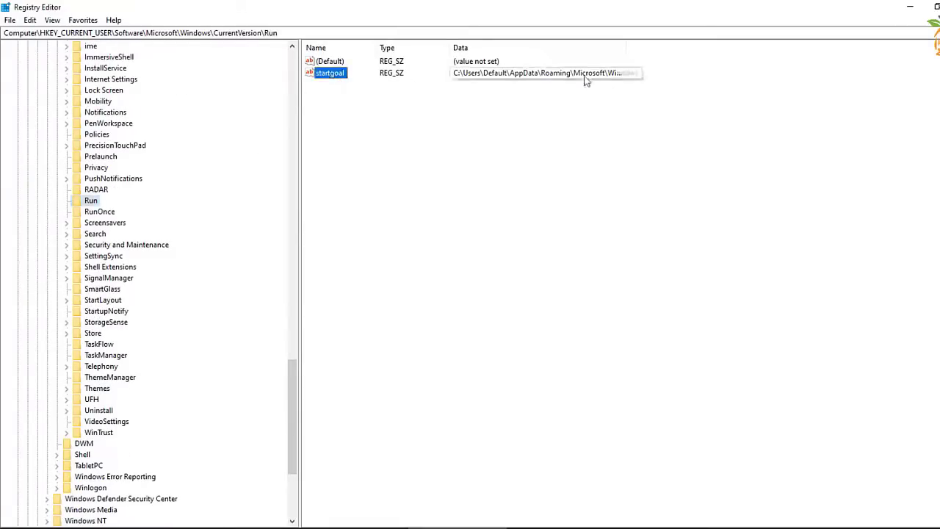
right_click(328, 81)
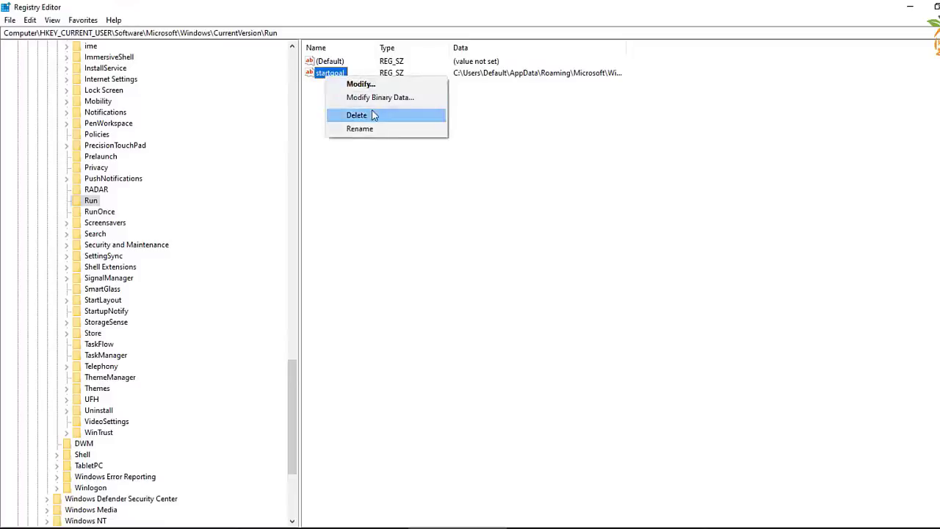
click(372, 115)
click(580, 270)
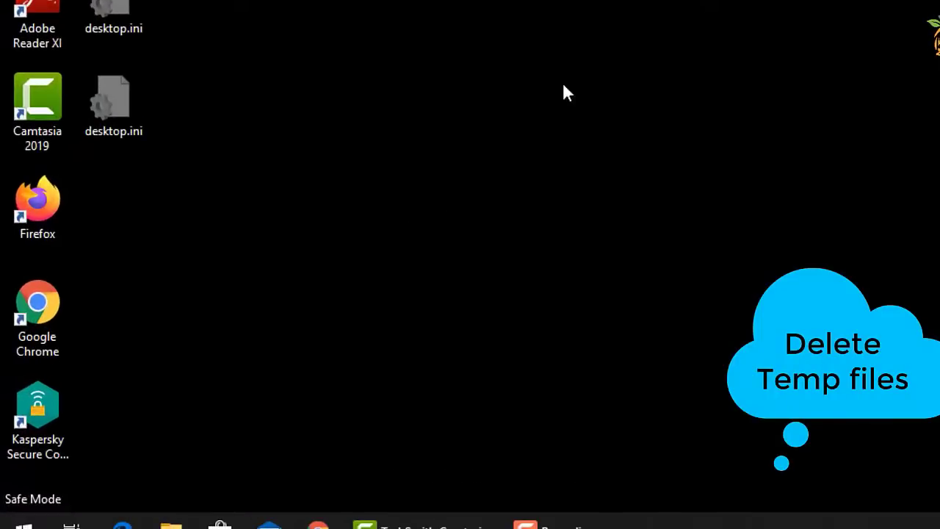
- Open the user's Temp folder by running %temp%
key(super+r)
text(%temp%)
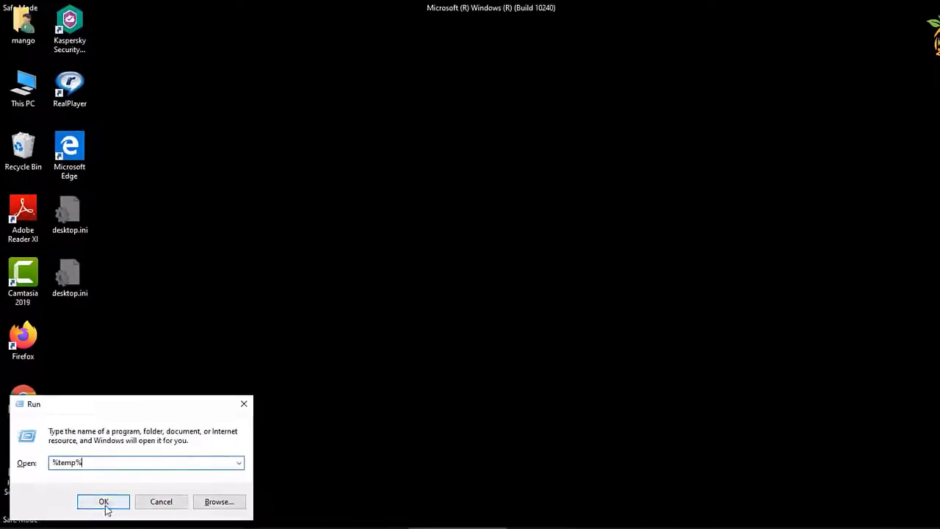
click(103, 501)
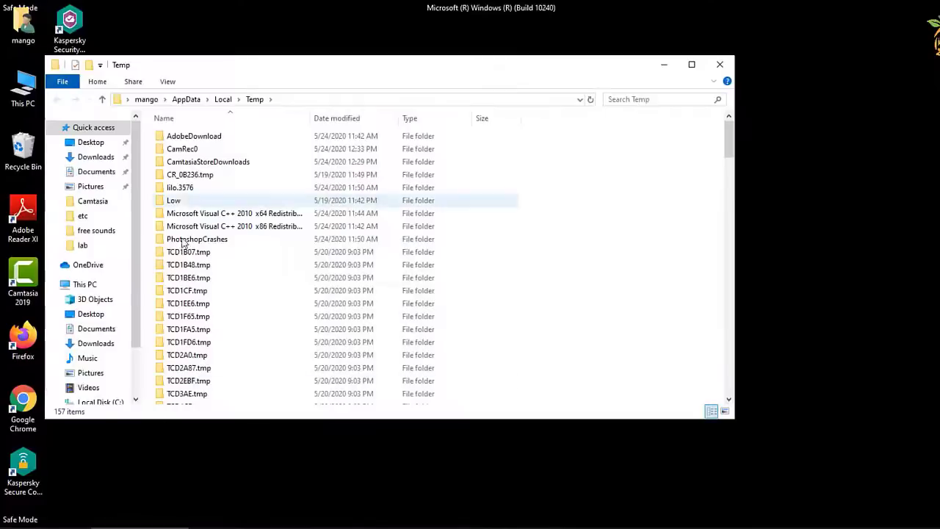
- Delete all Temp folder items, skip every in-use item, then close the window
key(ctrl+a)
right_click(257, 229)
click(286, 432)
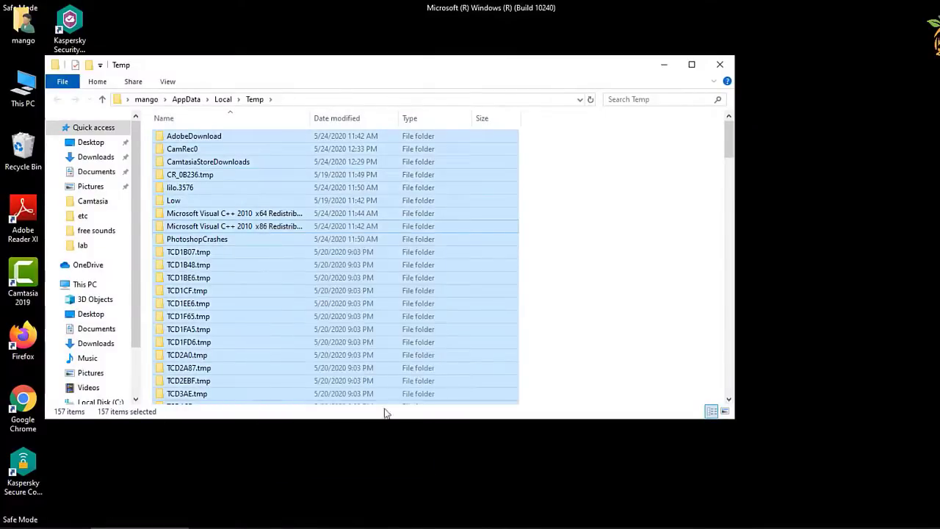
click(449, 209)
click(457, 222)
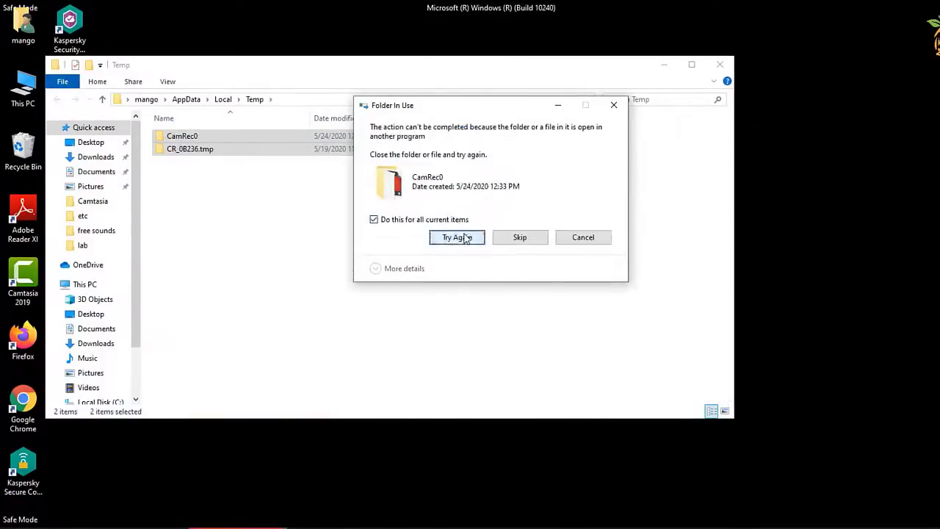
click(507, 240)
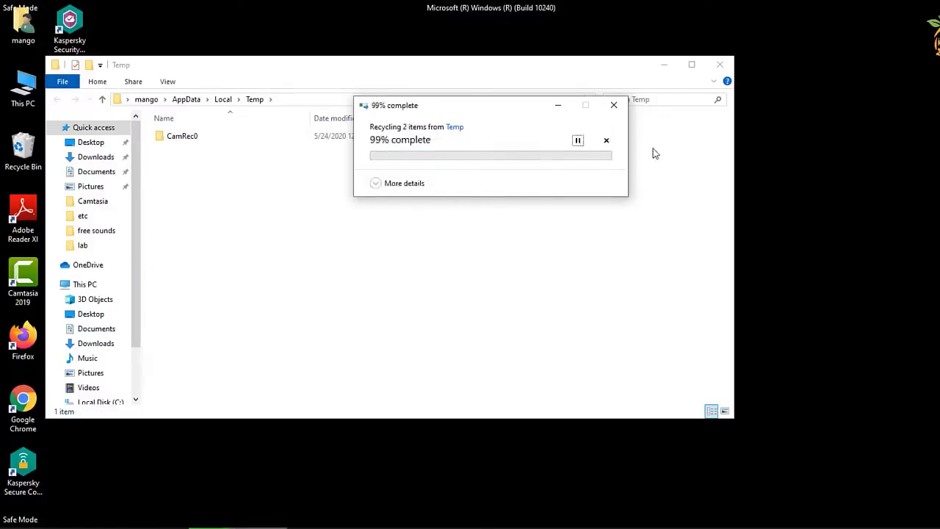
click(720, 65)
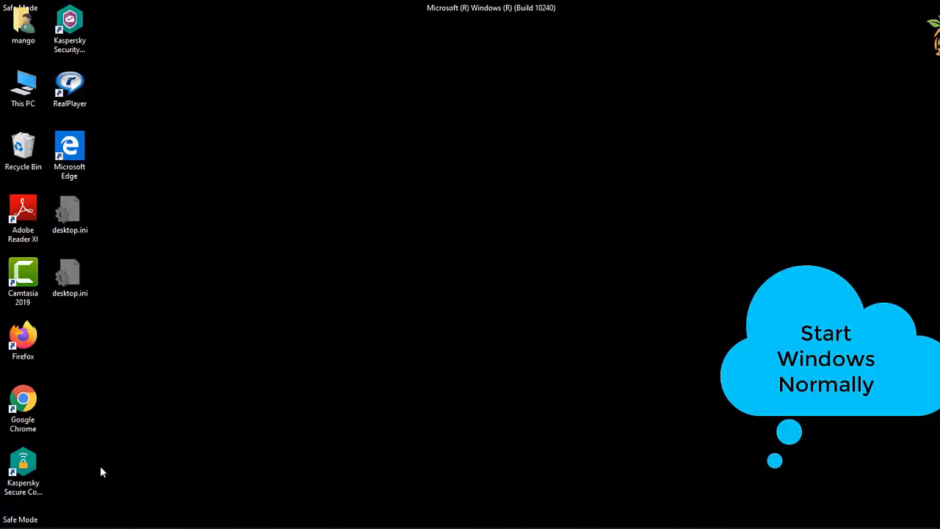
- Launch System Configuration with msconfig and bring up its Boot tab
key(super+r)
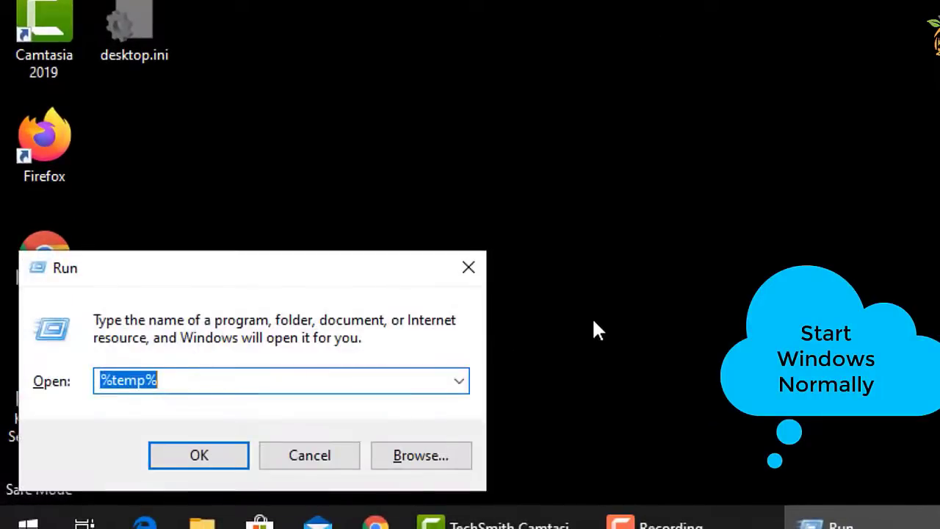
text(msco)
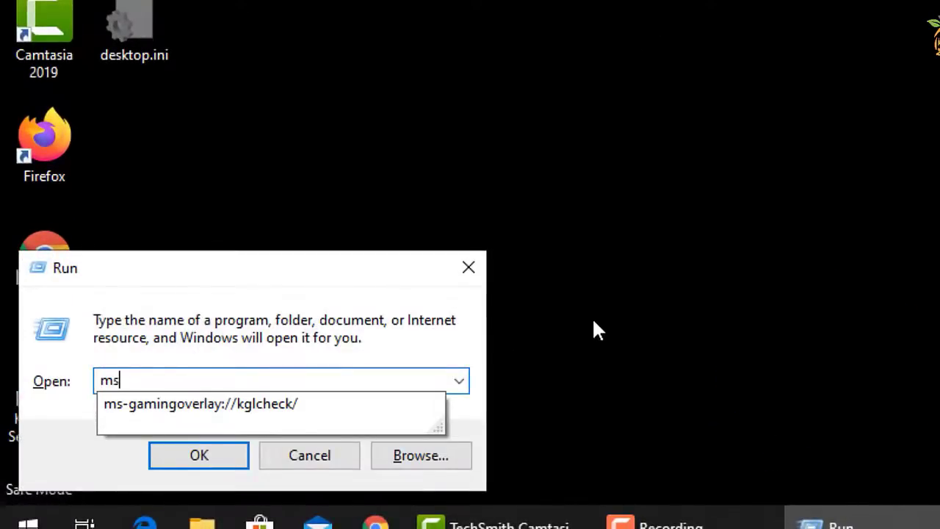
text(nfig)
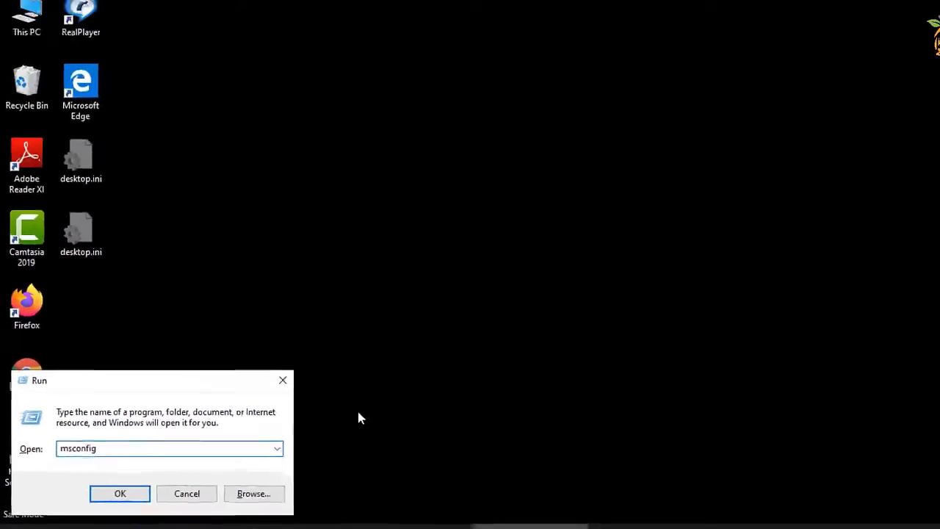
click(221, 462)
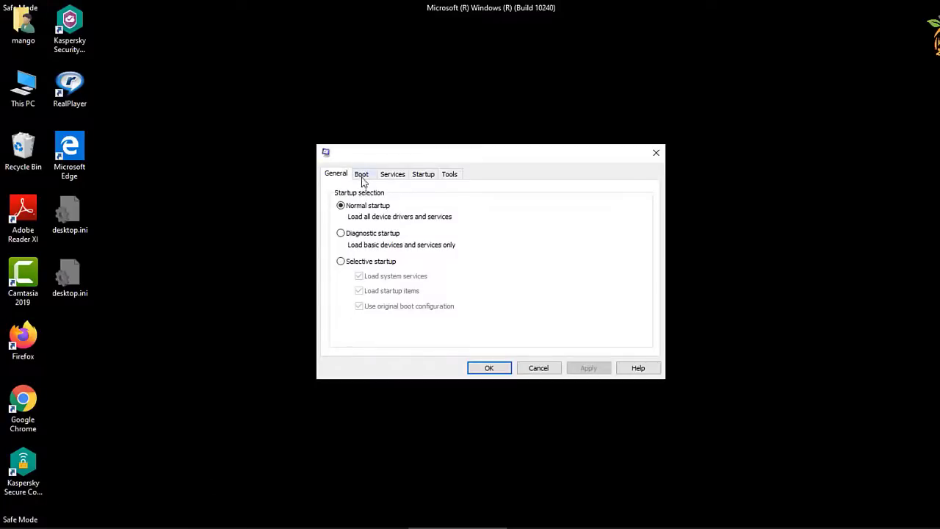
click(361, 176)
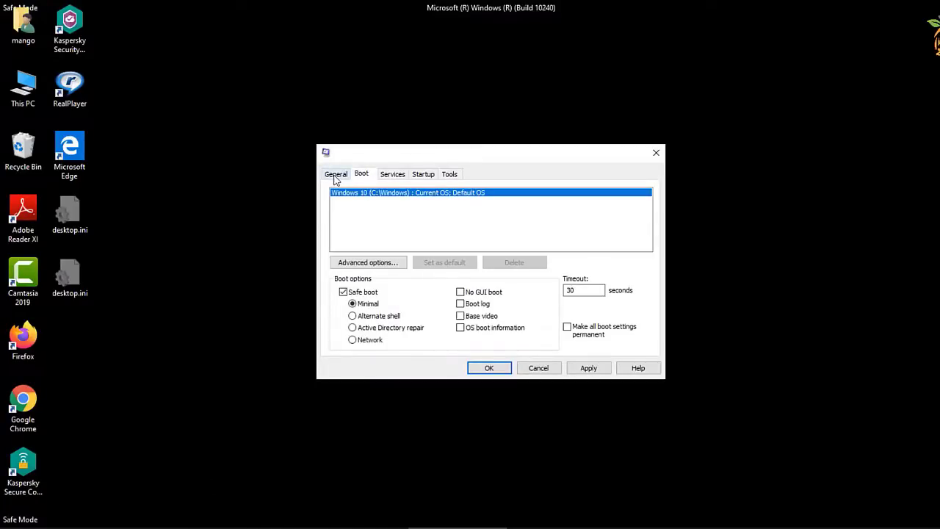
click(335, 177)
click(362, 176)
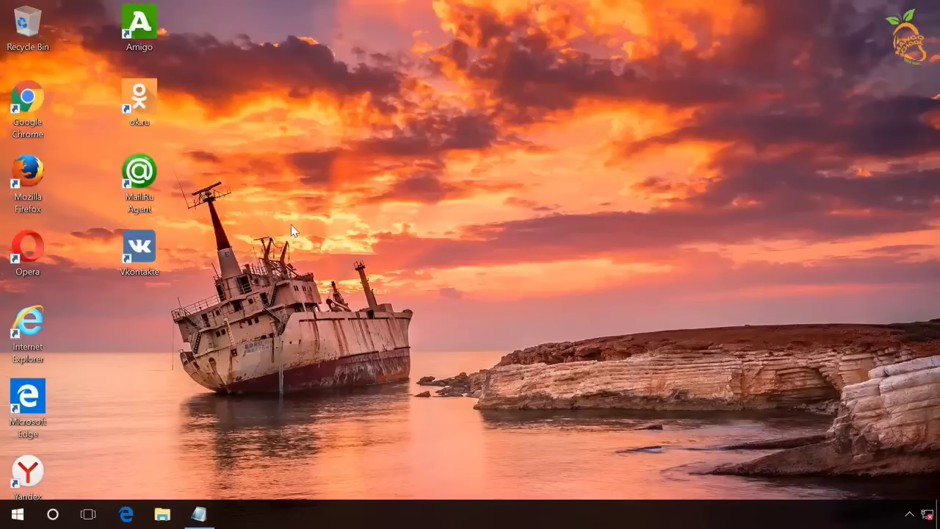
- Open the Google Chrome desktop shortcut's Properties and move the window aside
right_click(28, 110)
click(85, 376)
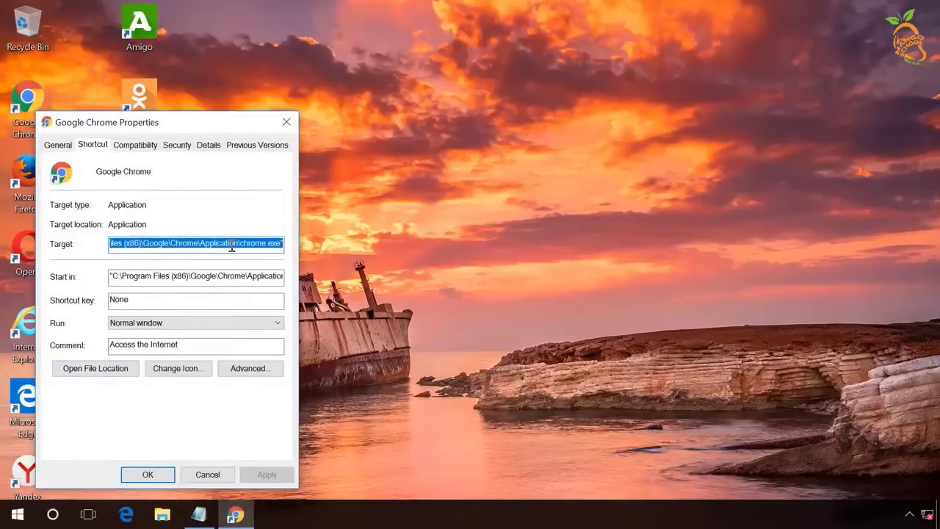
drag(221, 125, 402, 105)
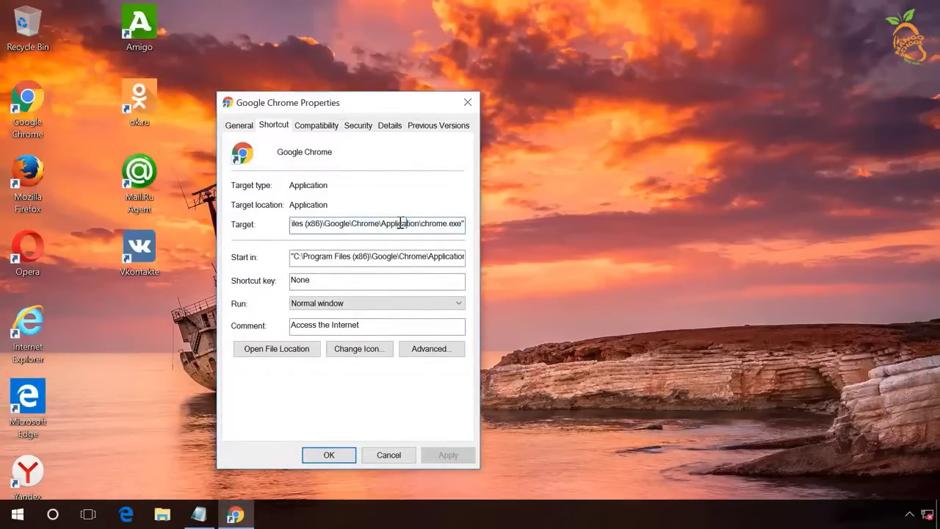
- Scroll the Target field from start to end, placing the cursor before .exe
drag(403, 221, 257, 224)
click(321, 225)
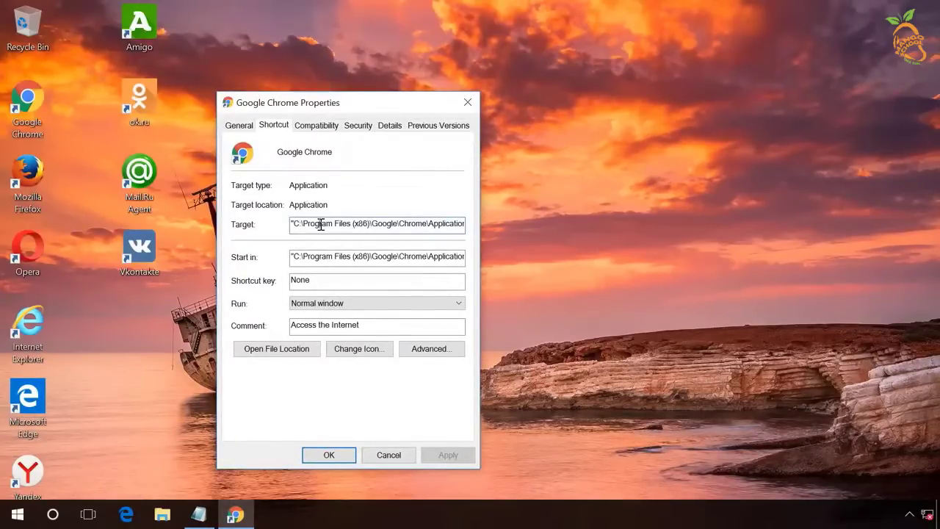
drag(320, 224, 470, 221)
click(447, 222)
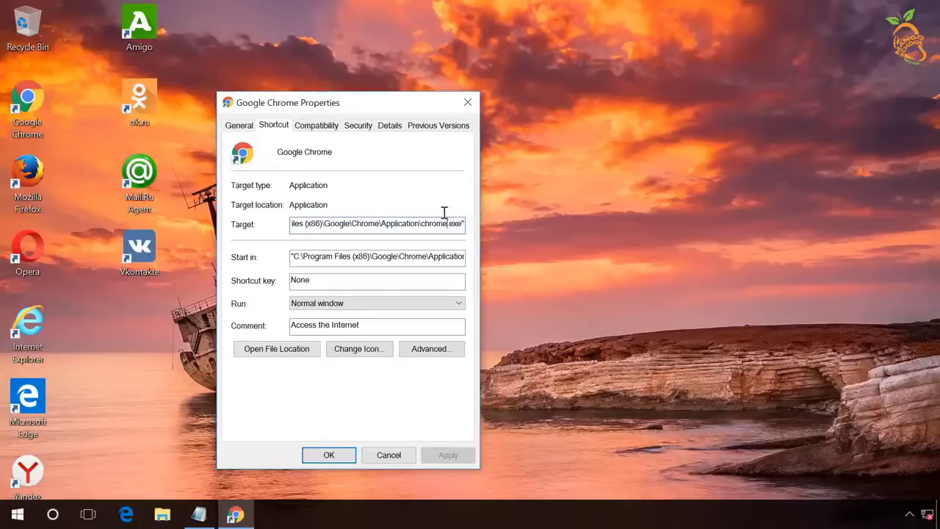
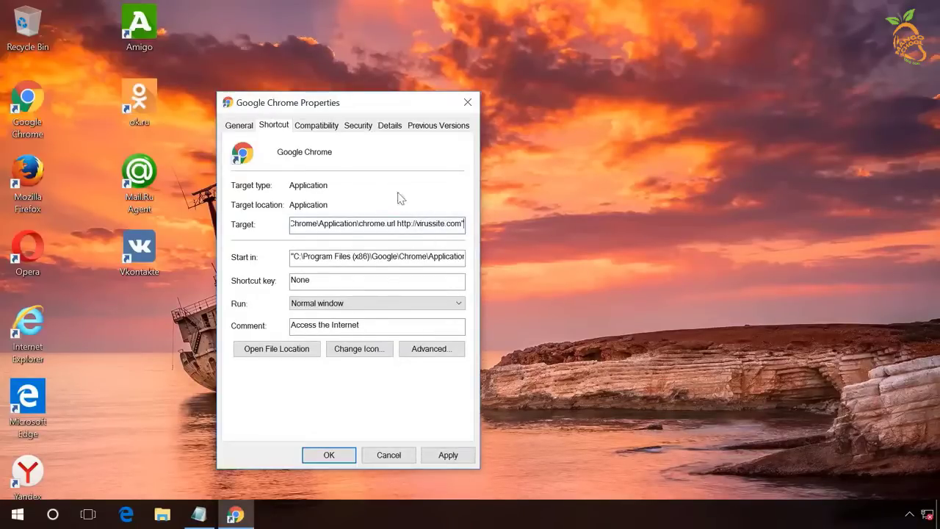
- Bring the untitled Notepad note listing the 32-bit and 64-bit chrome.exe paths to the front
click(199, 515)
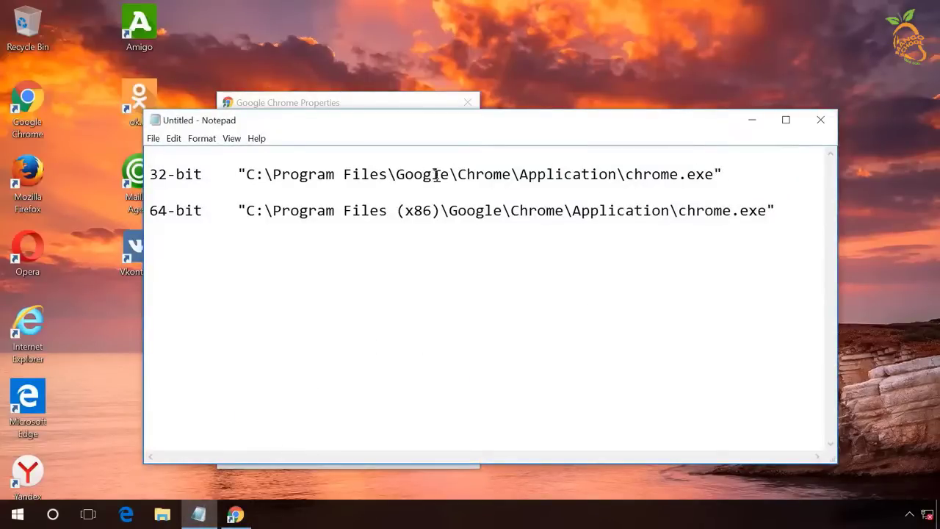
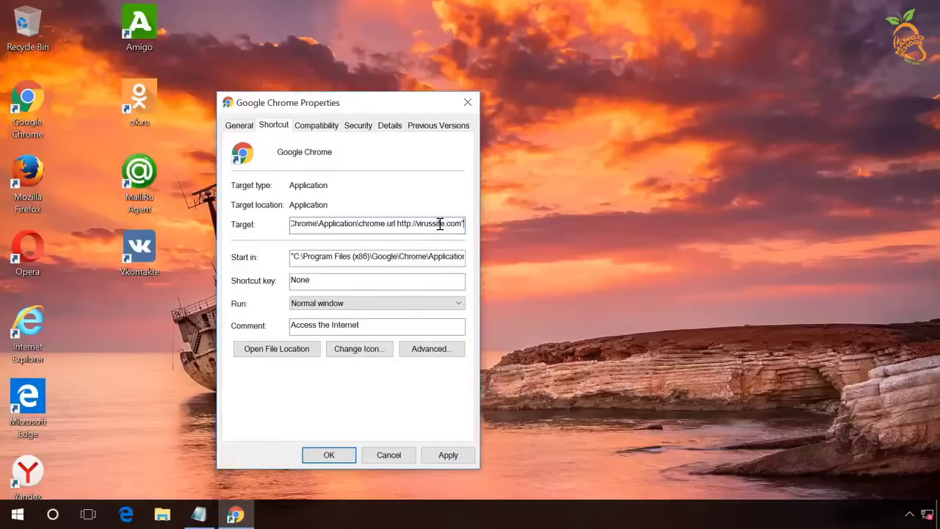
- Cut the Target field down to just the chrome.exe path, then apply and close Properties
key(ctrl+a)
text("C:\Program Files (x86)\Google\Chrome\Application\chrome.exe")
click(448, 455)
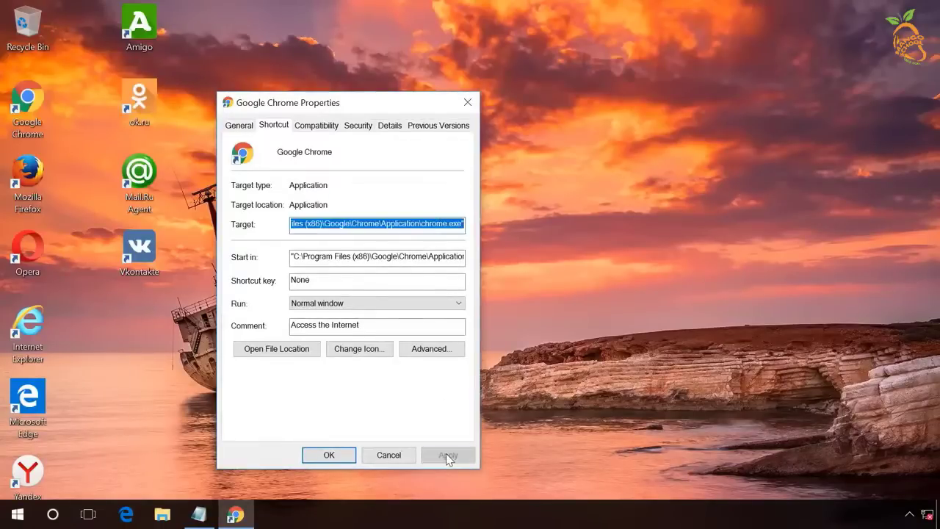
click(329, 455)
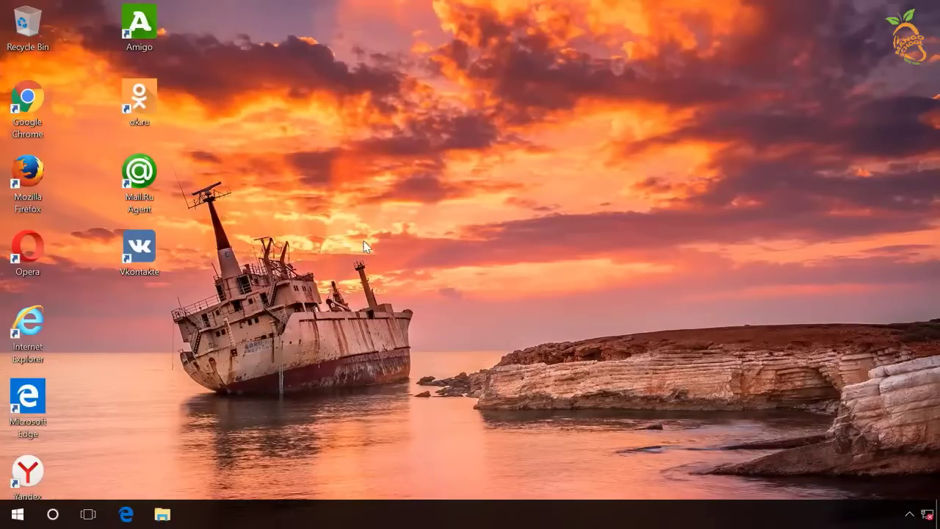
- Launch Chrome from its desktop shortcut and open the Settings page
double_click(33, 103)
click(927, 34)
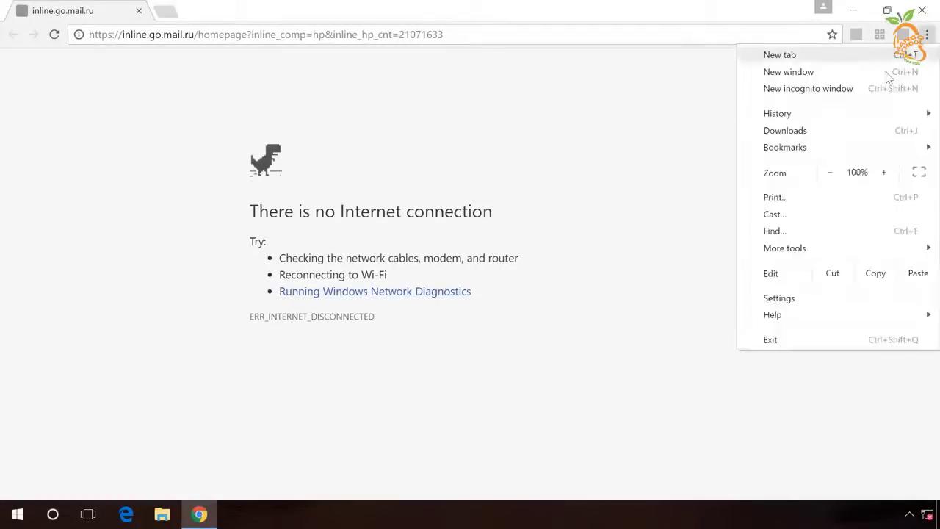
click(796, 300)
- Under the advanced settings, reset all Chrome browser settings and confirm
scroll(919, 302, down, 5)
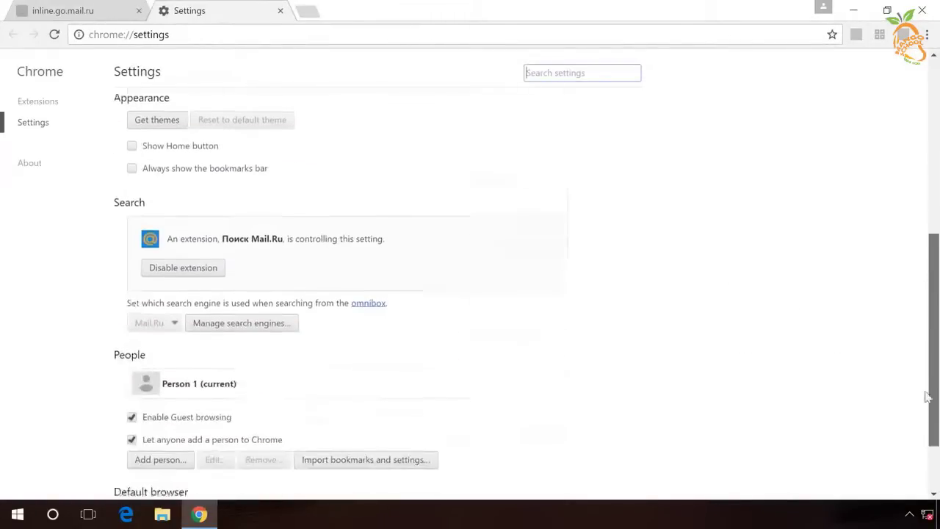
scroll(927, 396, down, 2)
click(193, 479)
drag(934, 253, 934, 488)
click(155, 444)
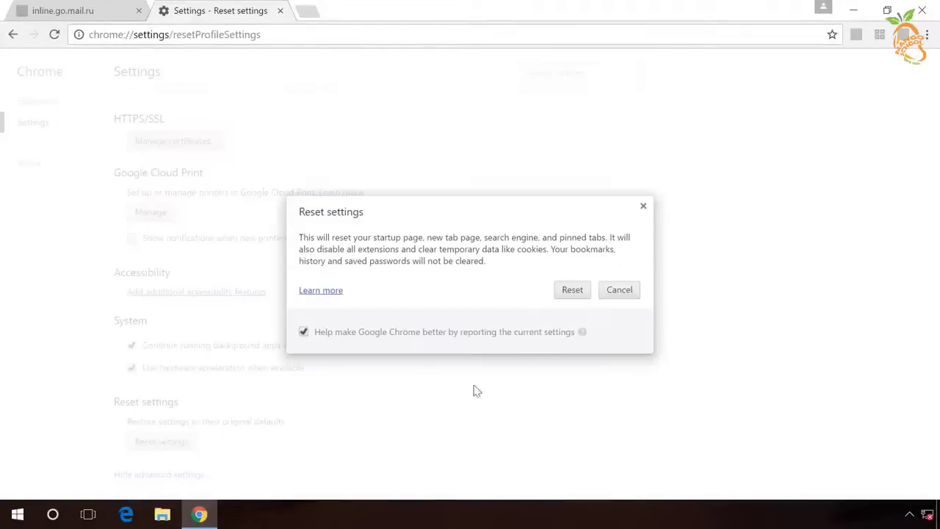
click(575, 293)
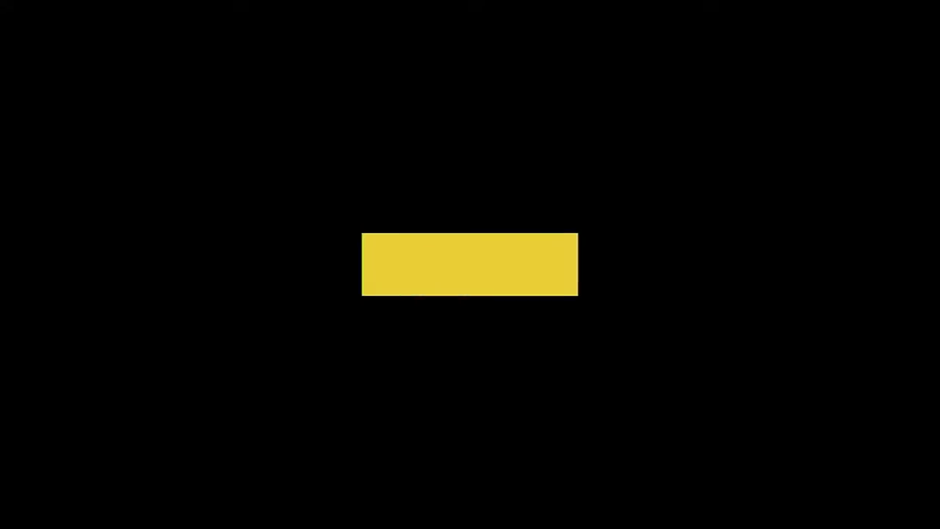